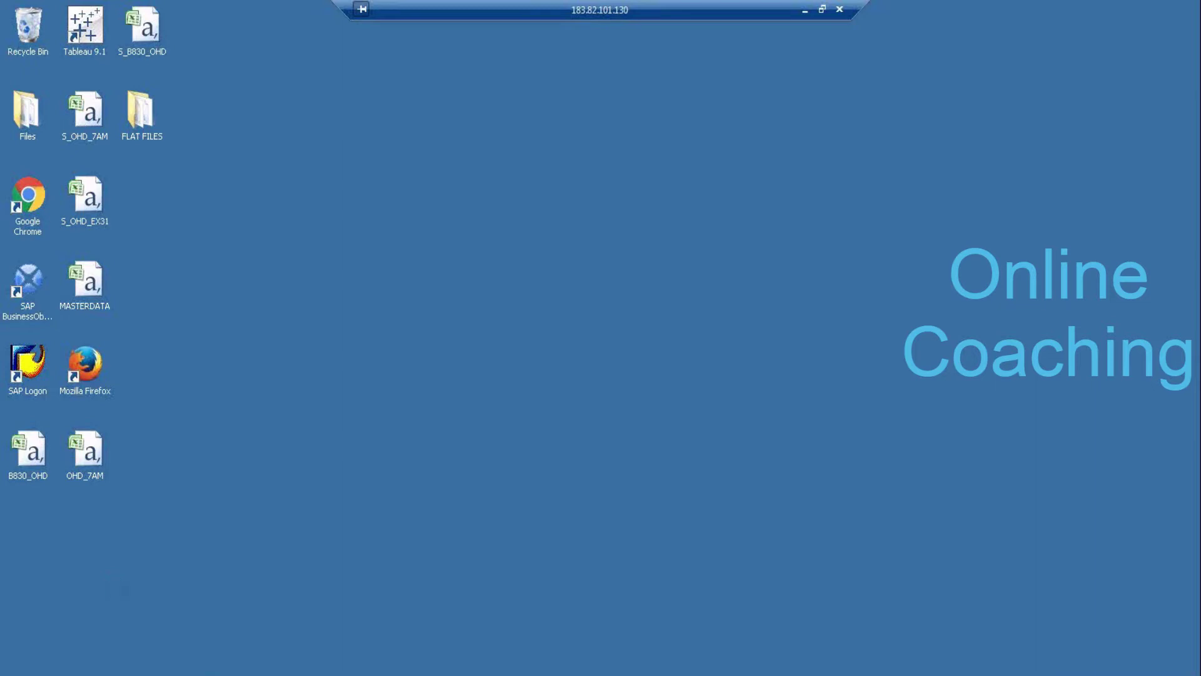
Switch to a new Notepad document and write the heading SALES with an indented line SALES RELATED TABLES.
{"action": "key", "text": "super"}
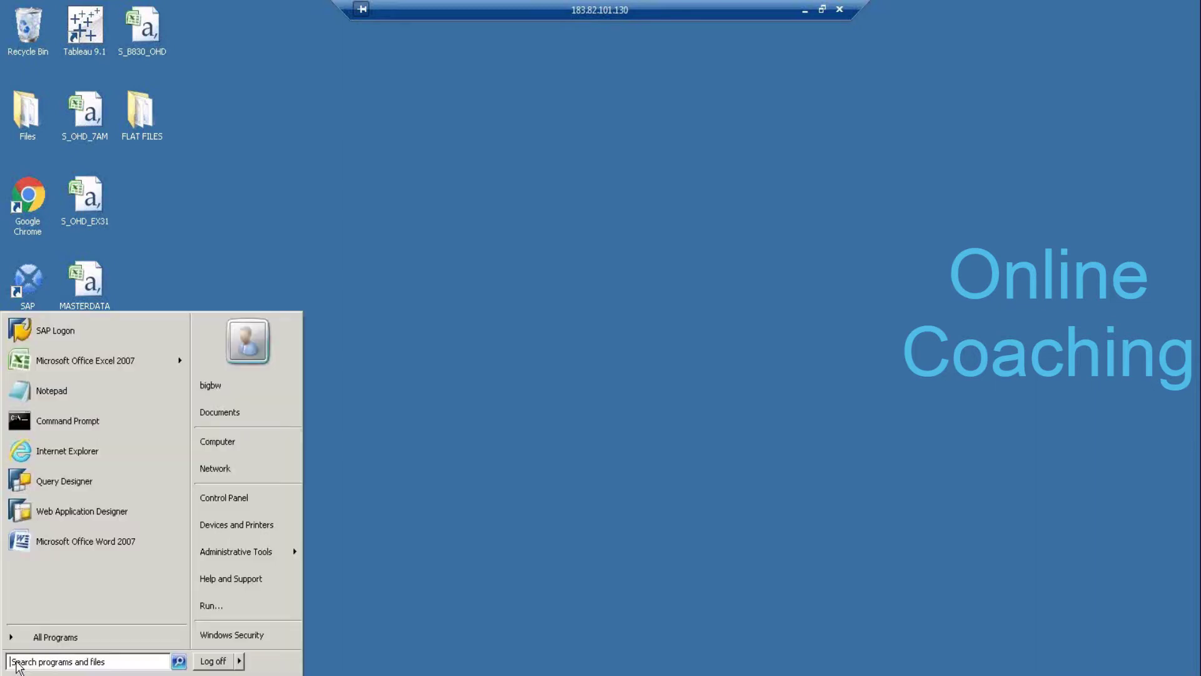
{"action": "left_click", "coordinate": [95, 388]}
{"action": "type", "text": "SALES"}
{"action": "key", "text": "Return"}
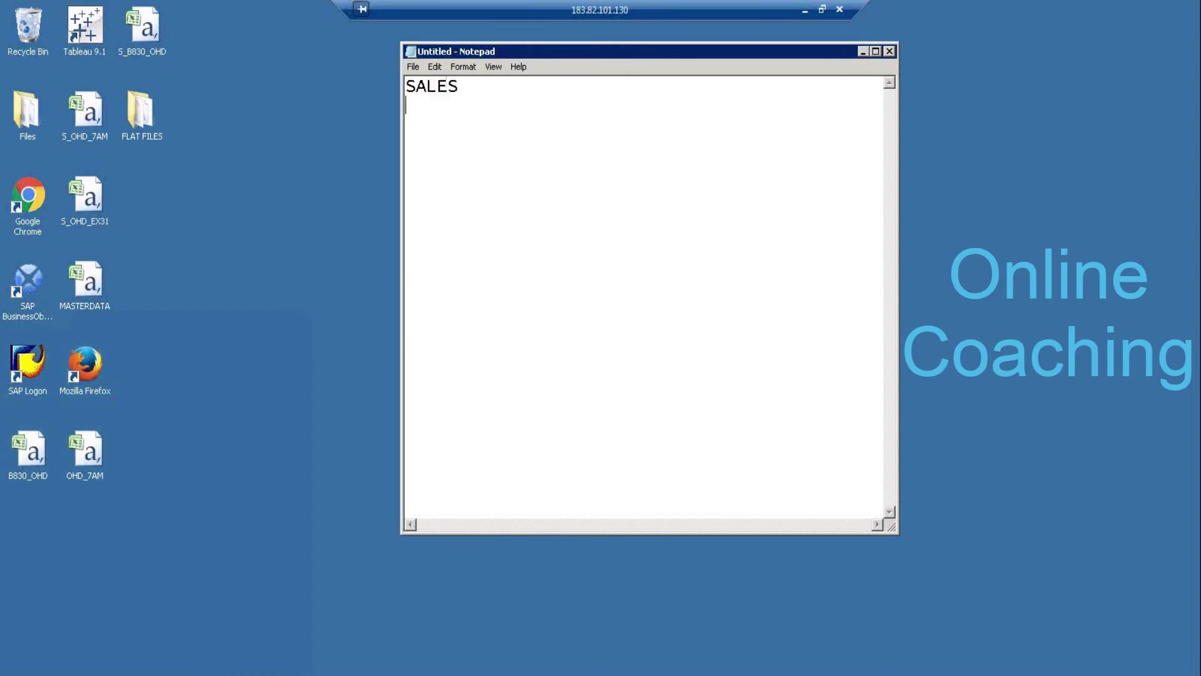
{"action": "key", "text": "Tab"}
{"action": "type", "text": "SALES RELATED TABLES"}
{"action": "key", "text": "Return"}
Add the heading MM with an indented line MM RELATED TABLES, followed by a blank line.
{"action": "type", "text": "MM"}
{"action": "key", "text": "Return"}
{"action": "key", "text": "Tab"}
{"action": "type", "text": "M"}
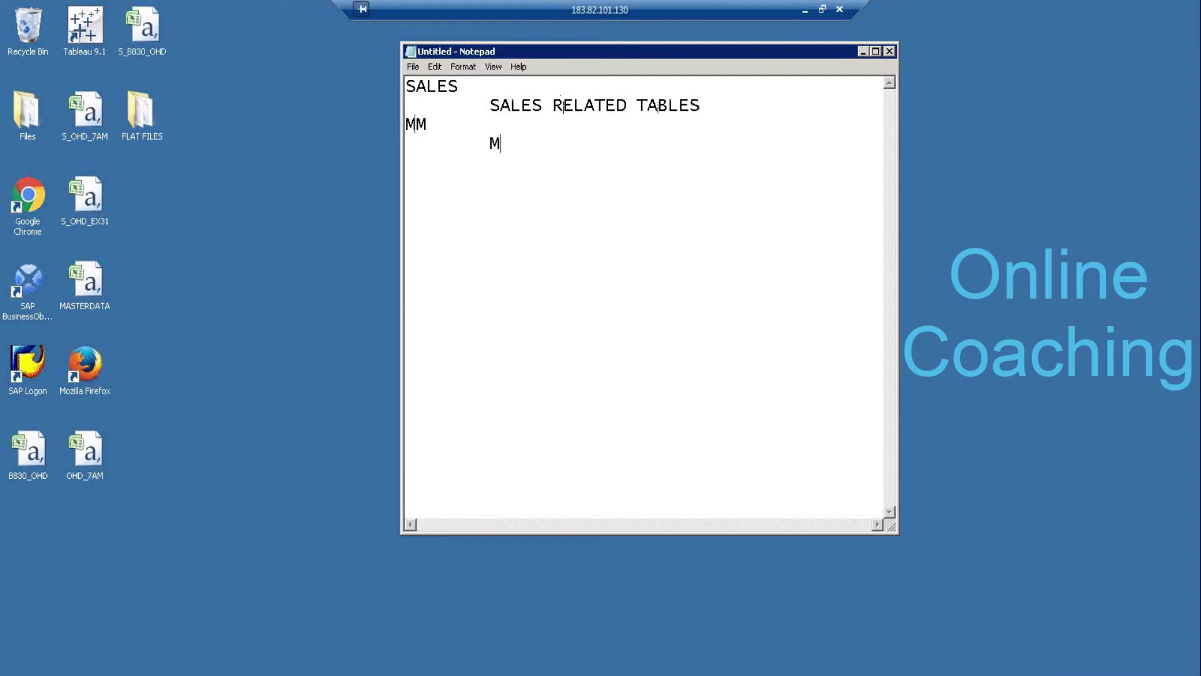
{"action": "type", "text": "M RELATED TABLES"}
{"action": "key", "text": "Return"}
{"action": "key", "text": "Return"}
Add the heading COPA with an indented line SD,MM,FICO,CO.
{"action": "type", "text": "COPA"}
{"action": "key", "text": "Return"}
{"action": "key", "text": "Tab"}
{"action": "type", "text": "S"}
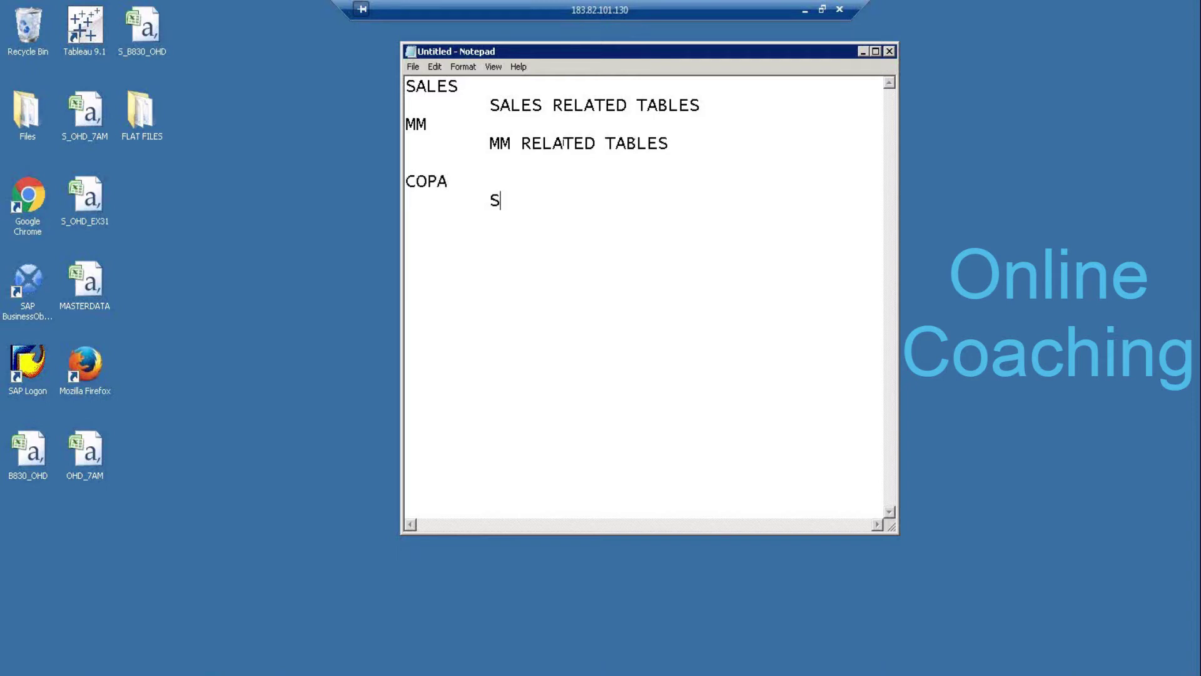
{"action": "type", "text": "D,MM,FICO,C"}
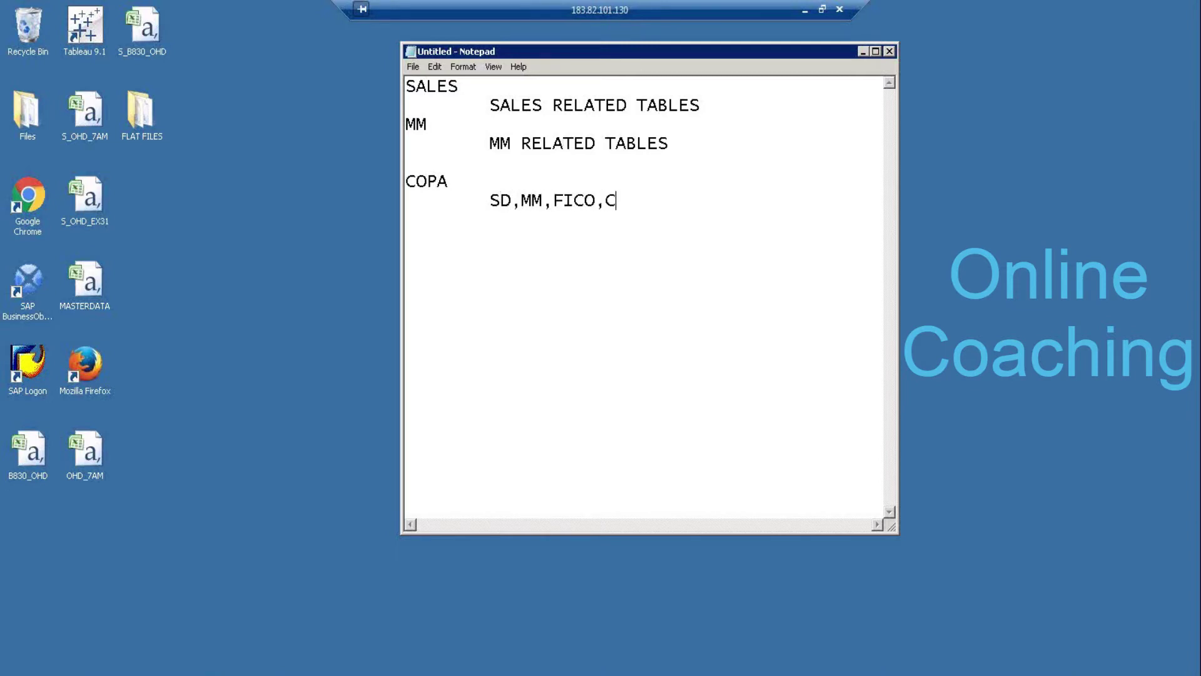
{"action": "type", "text": "O"}
{"action": "mouse_move", "coordinate": [513, 199]}
{"action": "left_mouse_down"}
{"action": "mouse_move", "coordinate": [488, 196]}
{"action": "mouse_move", "coordinate": [542, 199]}
{"action": "mouse_move", "coordinate": [520, 197]}
{"action": "left_mouse_up"}
{"action": "left_click", "coordinate": [553, 201]}
{"action": "left_click", "coordinate": [494, 199]}
{"action": "left_click_drag", "start_coordinate": [498, 199], "coordinate": [636, 199]}
{"action": "left_click_drag", "start_coordinate": [477, 200], "coordinate": [407, 198]}
{"action": "left_click", "coordinate": [478, 200]}
Put the notes and the open key figure window away, and open the ECC EH6 connection from SAP Logon.
{"action": "left_click", "coordinate": [864, 52]}
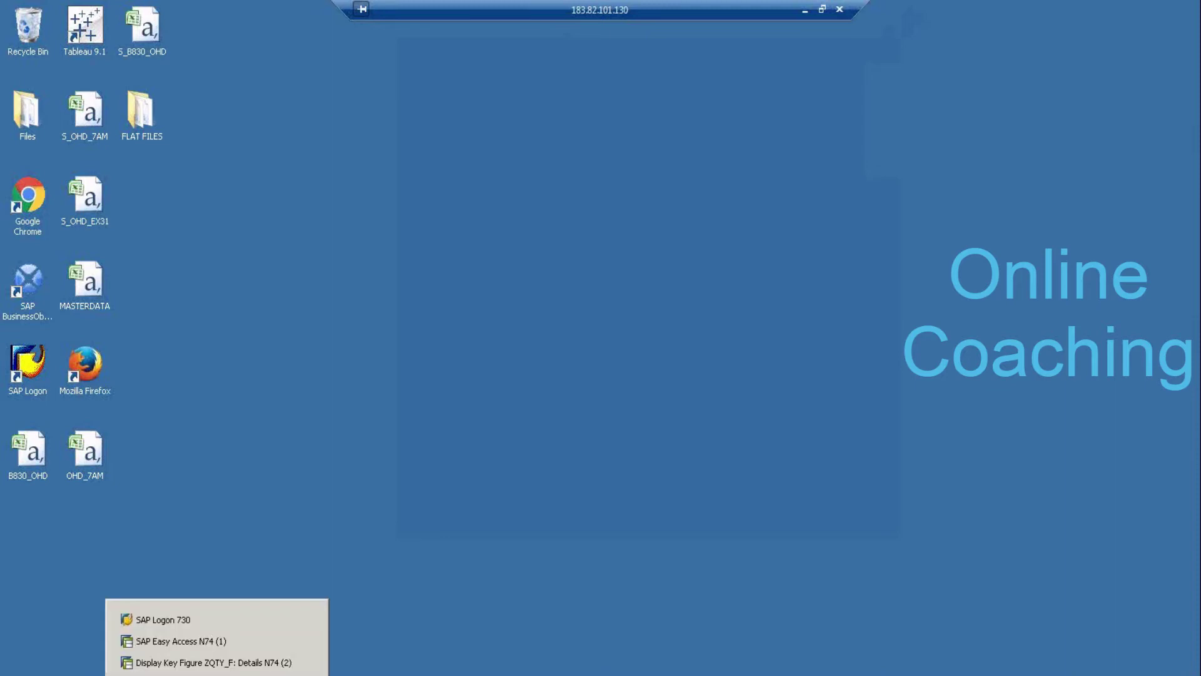
{"action": "left_click", "coordinate": [205, 620]}
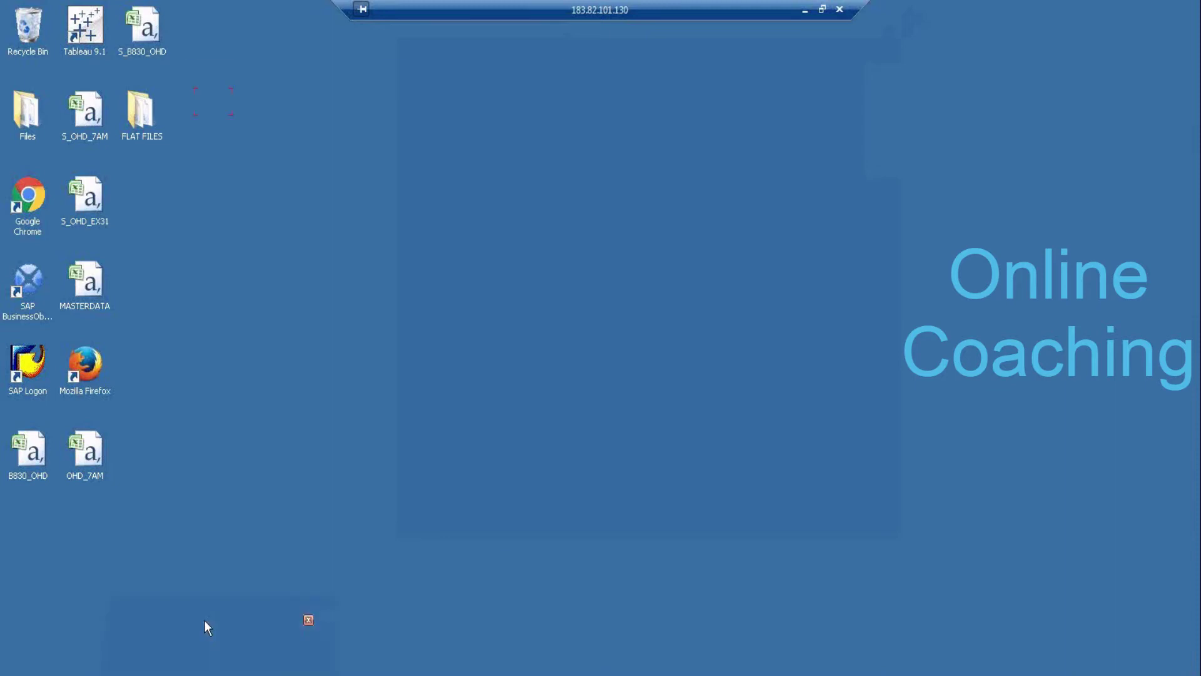
{"action": "left_click", "coordinate": [290, 660]}
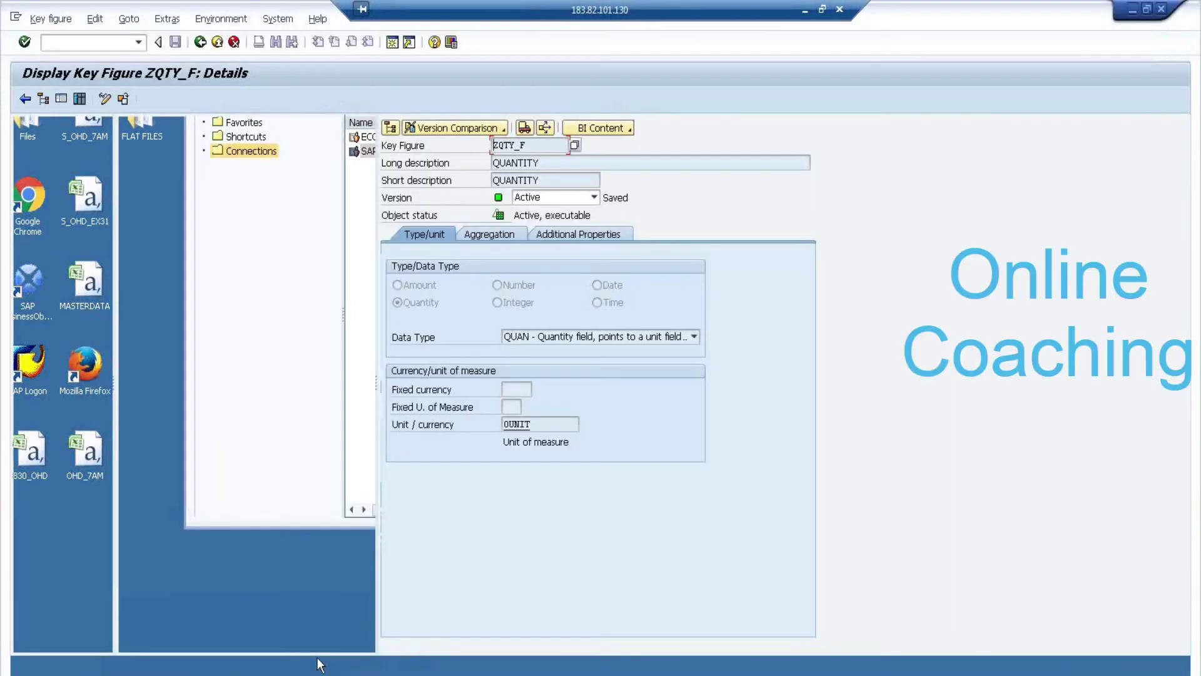
{"action": "left_click", "coordinate": [1160, 8]}
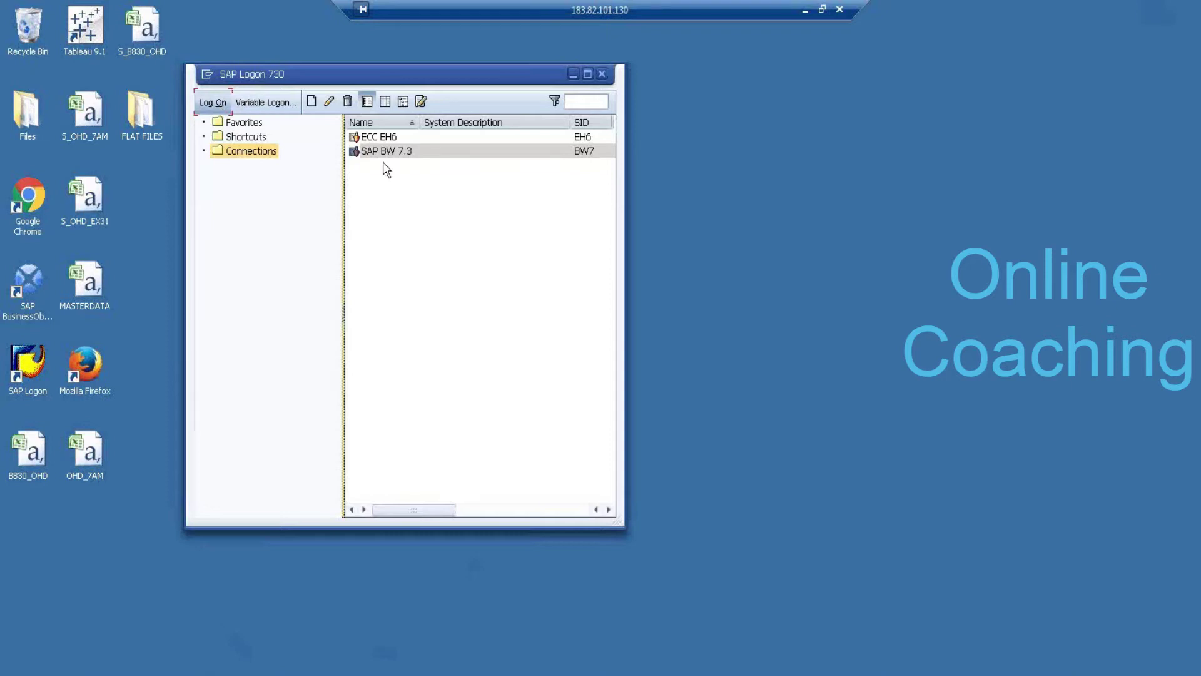
{"action": "left_click", "coordinate": [383, 140]}
{"action": "left_click", "coordinate": [211, 103]}
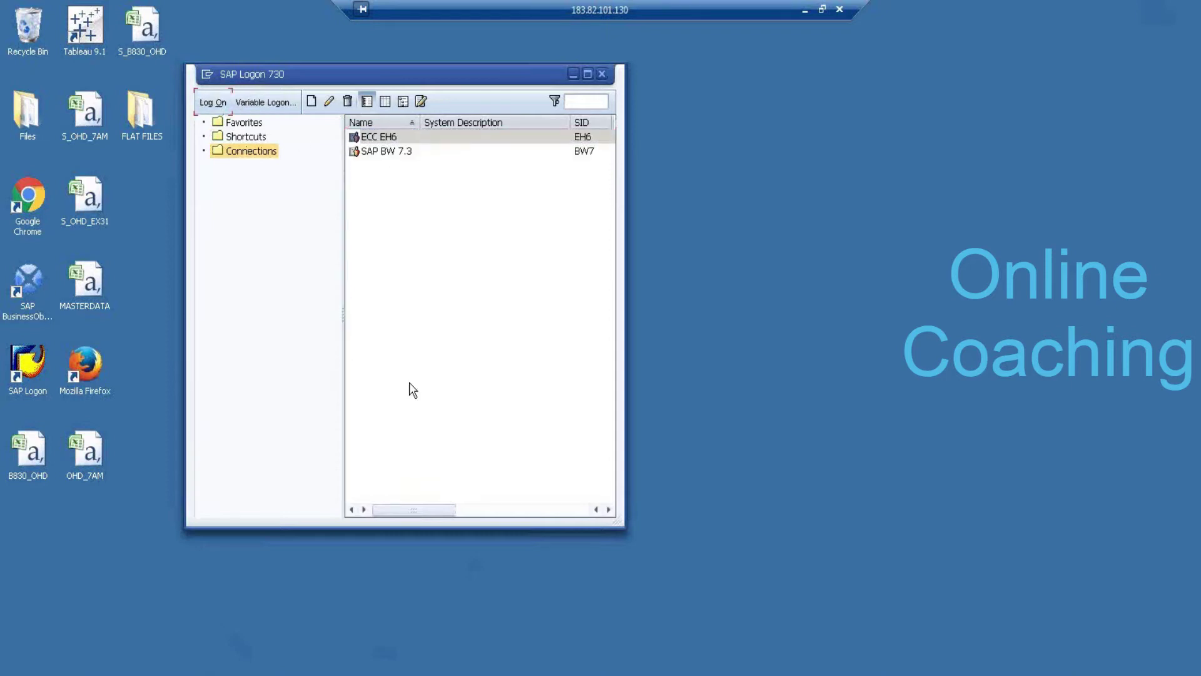
Log on to client 800 with the account's user name and password.
{"action": "type", "text": "bi"}
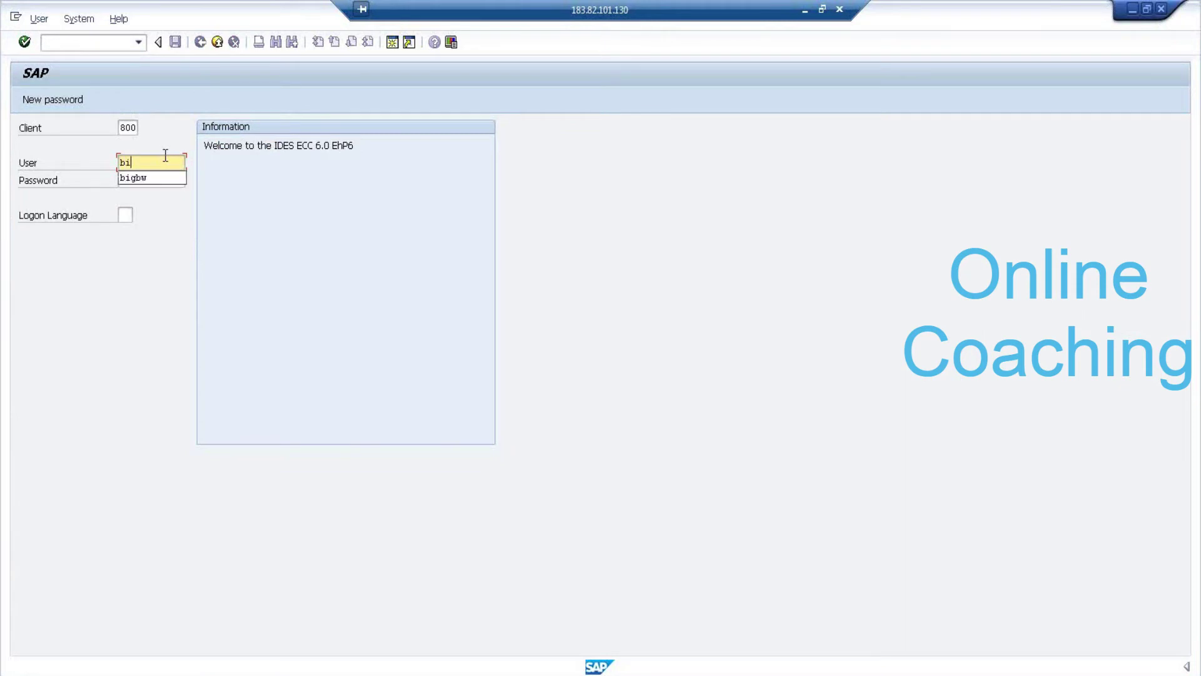
{"action": "key", "text": "Down"}
{"action": "key", "text": "Tab"}
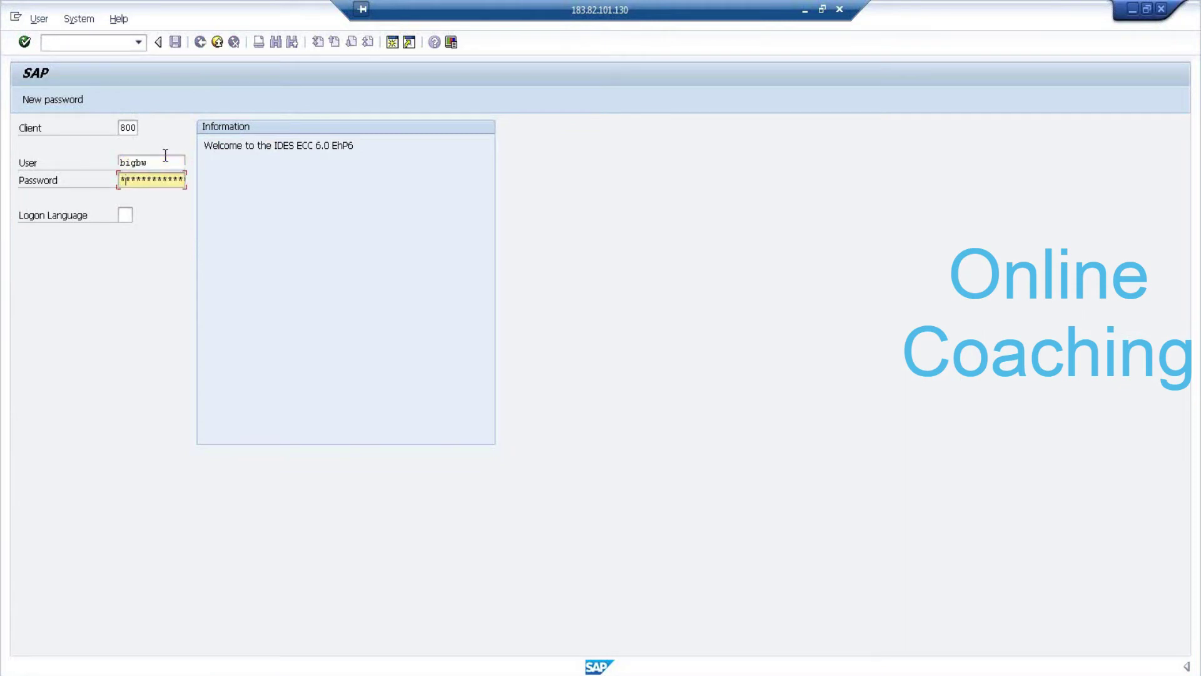
{"action": "key", "text": "Return"}
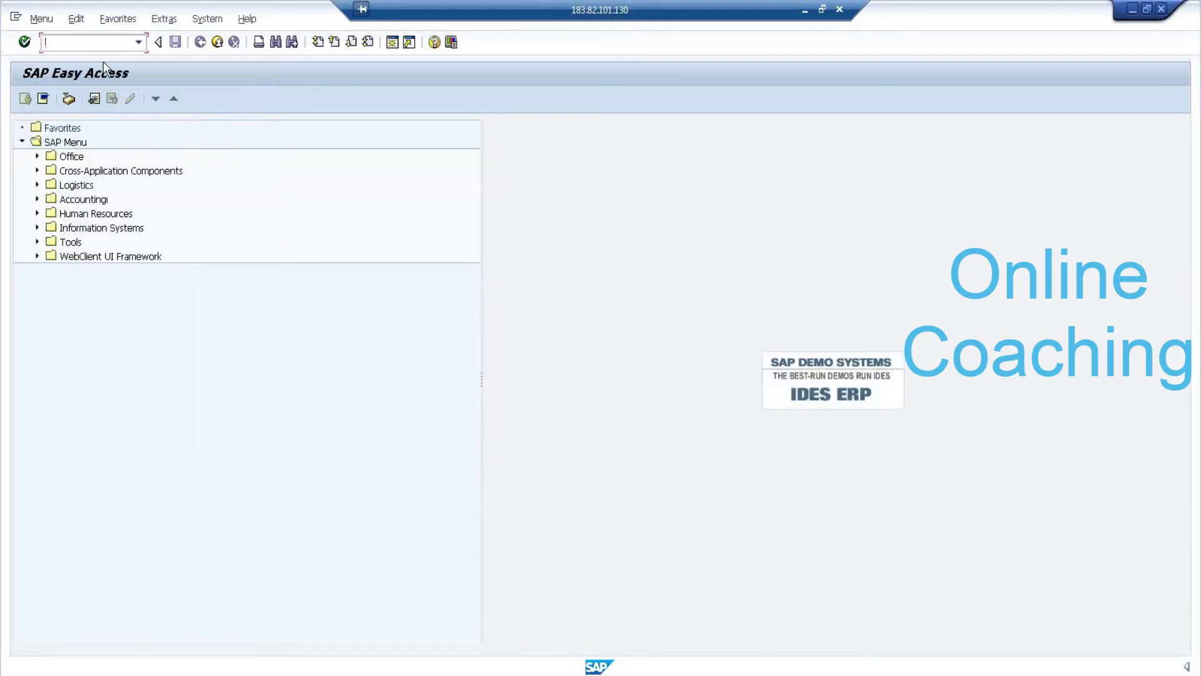
Open transaction KEB0, enter 1_CO_PA_7AMBATCH as the CO-PA DataSource and select the Create function.
{"action": "type", "text": "KEB0"}
{"action": "key", "text": "Return"}
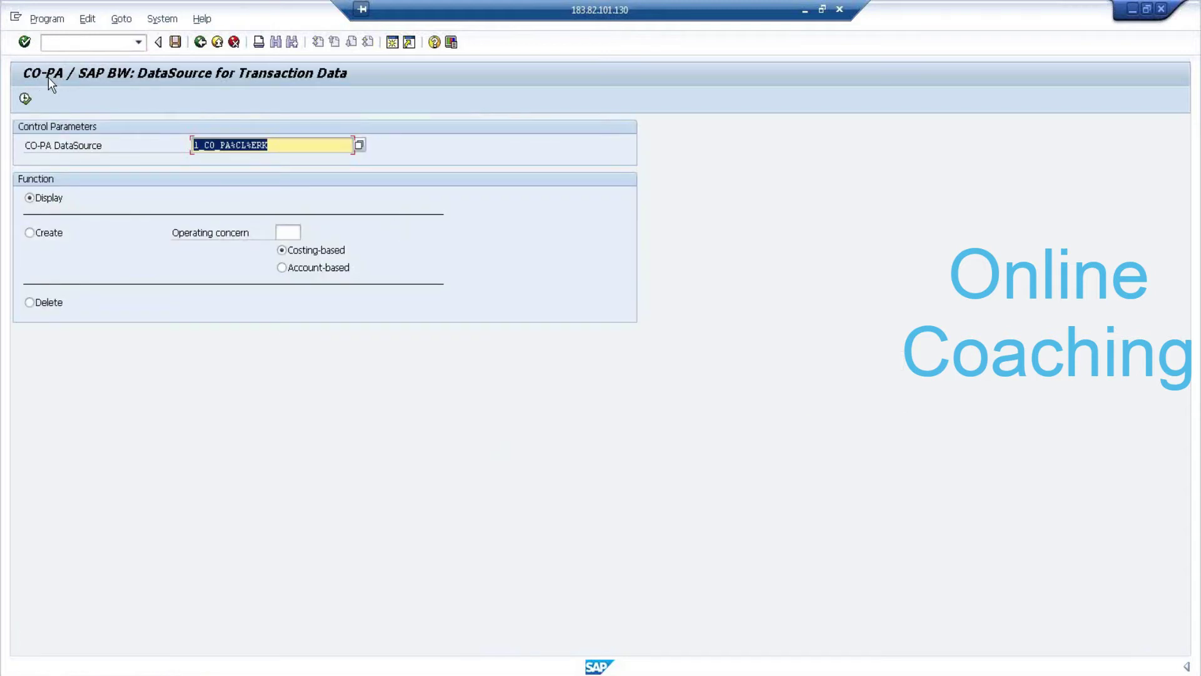
{"action": "left_click", "coordinate": [308, 149]}
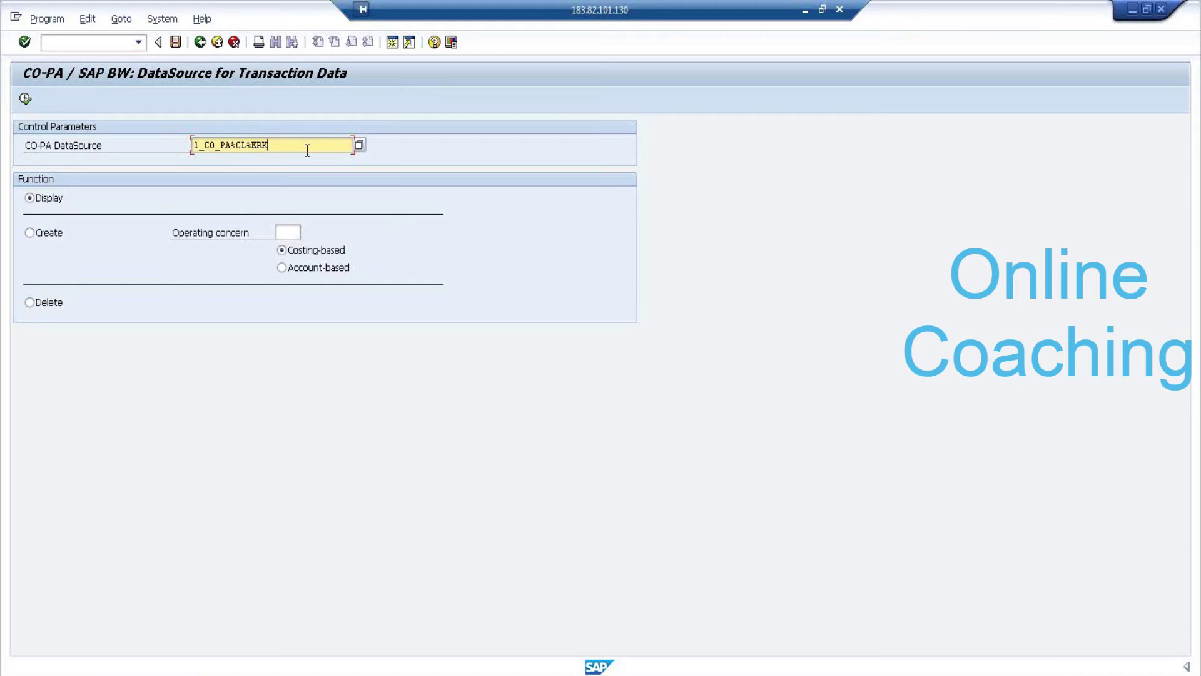
{"action": "left_click_drag", "start_coordinate": [283, 150], "coordinate": [163, 145]}
{"action": "left_click_drag", "start_coordinate": [233, 147], "coordinate": [294, 146]}
{"action": "key", "text": "Delete"}
{"action": "type", "text": "_7AMPATCH"}
{"action": "left_click", "coordinate": [49, 234]}
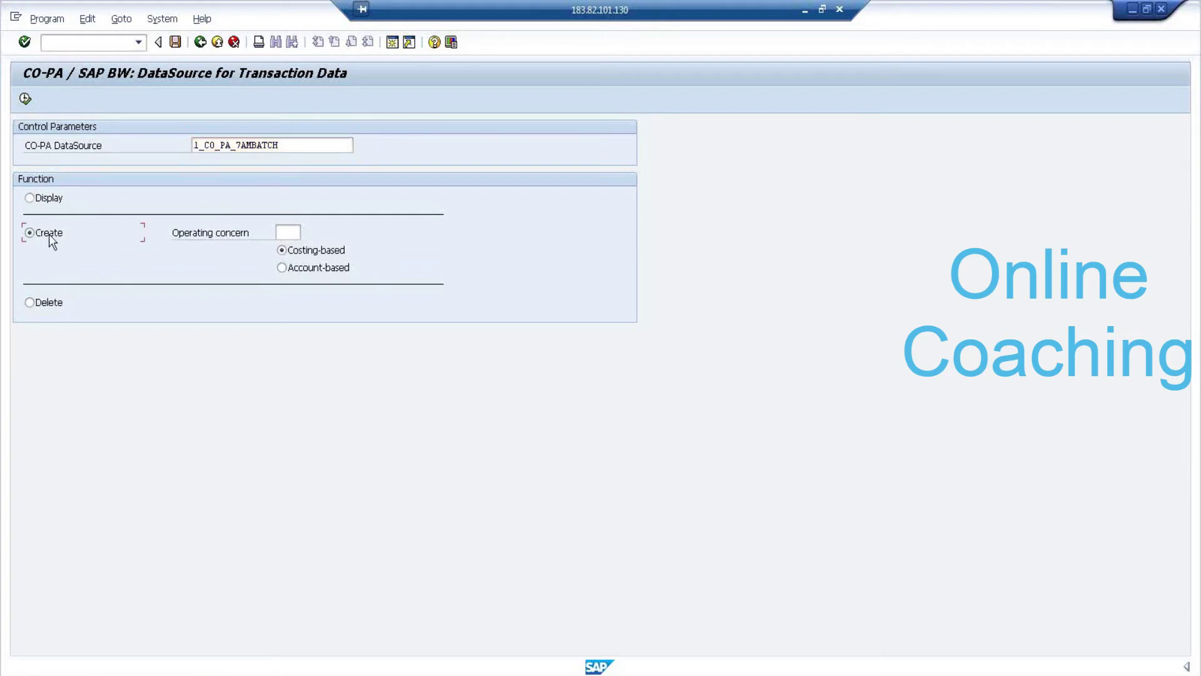
{"action": "left_click", "coordinate": [293, 232]}
{"action": "left_click", "coordinate": [366, 256]}
{"action": "left_click", "coordinate": [338, 253]}
{"action": "left_click", "coordinate": [346, 269]}
{"action": "left_click", "coordinate": [341, 253]}
{"action": "left_click", "coordinate": [336, 269]}
{"action": "left_click", "coordinate": [333, 252]}
Choose operating concern IDEA (Op. Concern IDES Worldwide) for the costing-based DataSource and execute its creation.
{"action": "left_click", "coordinate": [306, 233]}
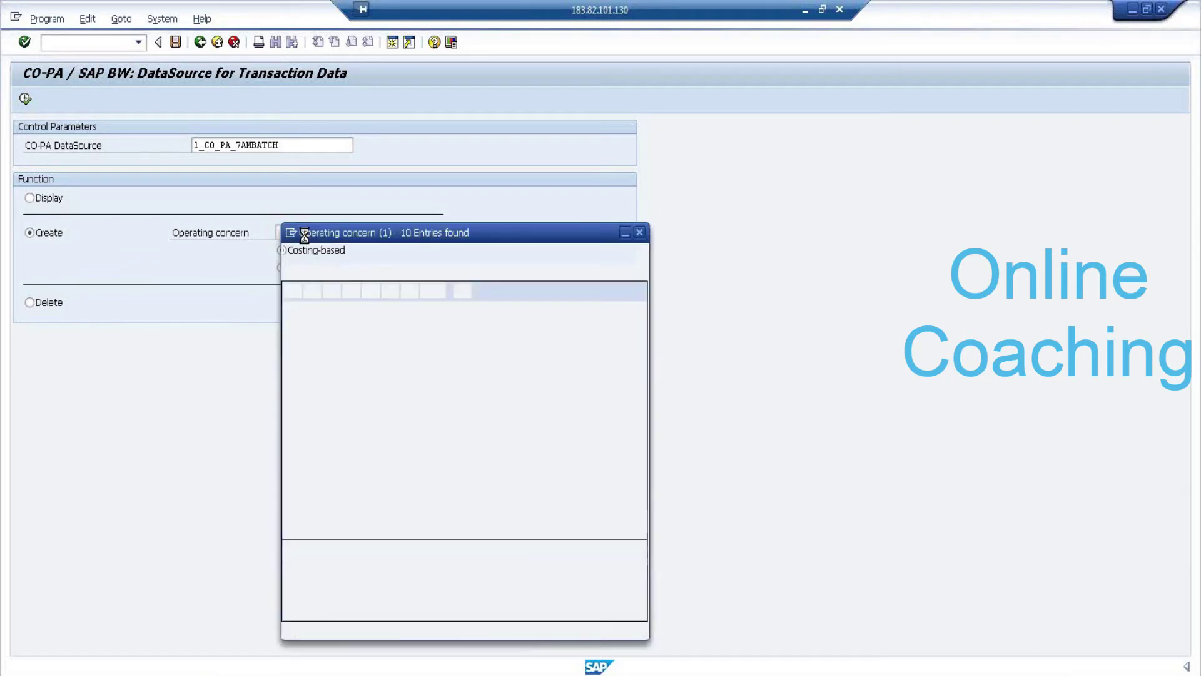
{"action": "left_click_drag", "start_coordinate": [304, 235], "coordinate": [467, 89]}
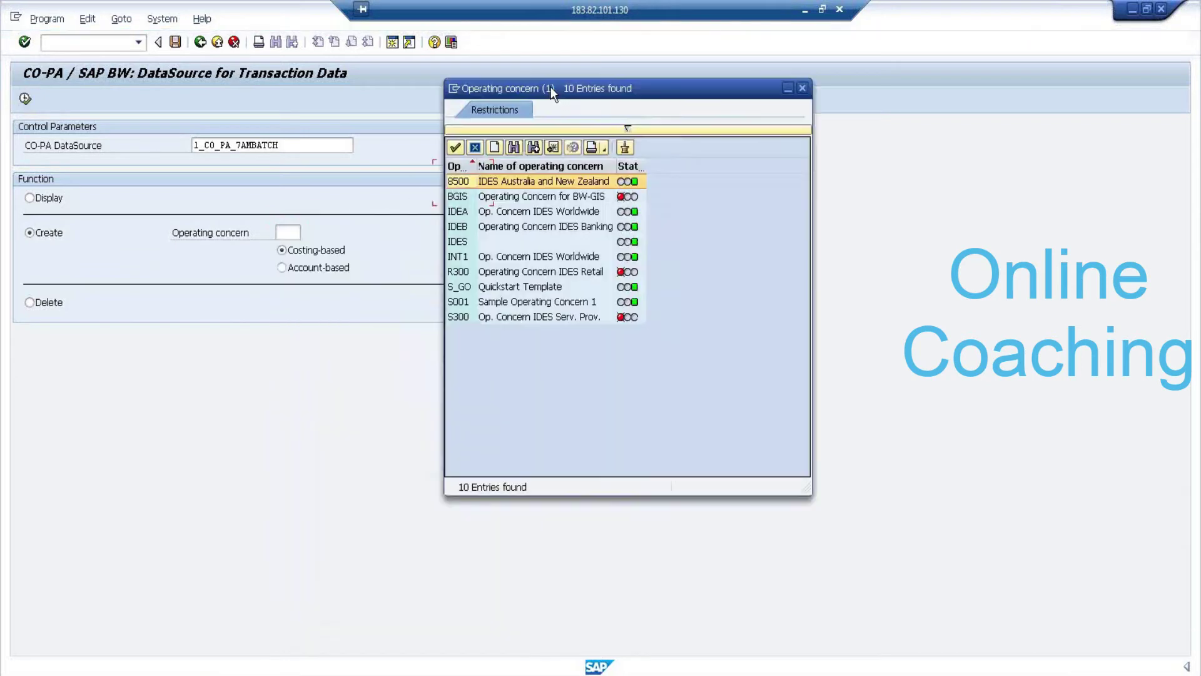
{"action": "left_click", "coordinate": [509, 211]}
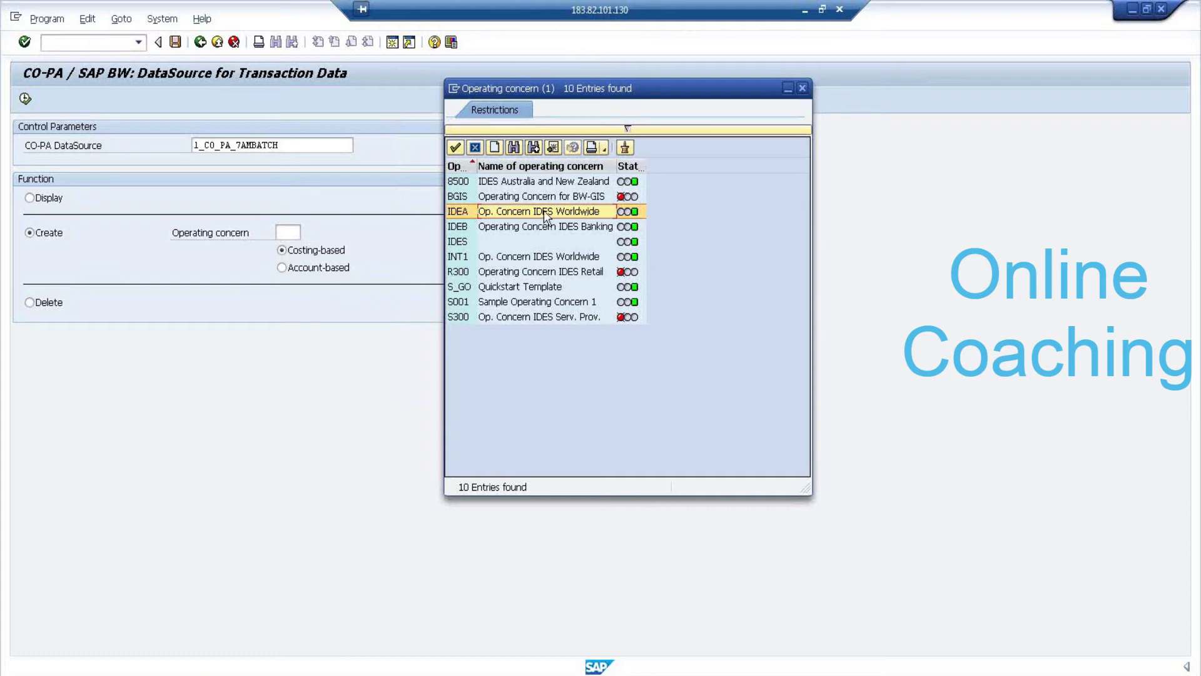
{"action": "double_click", "coordinate": [460, 213]}
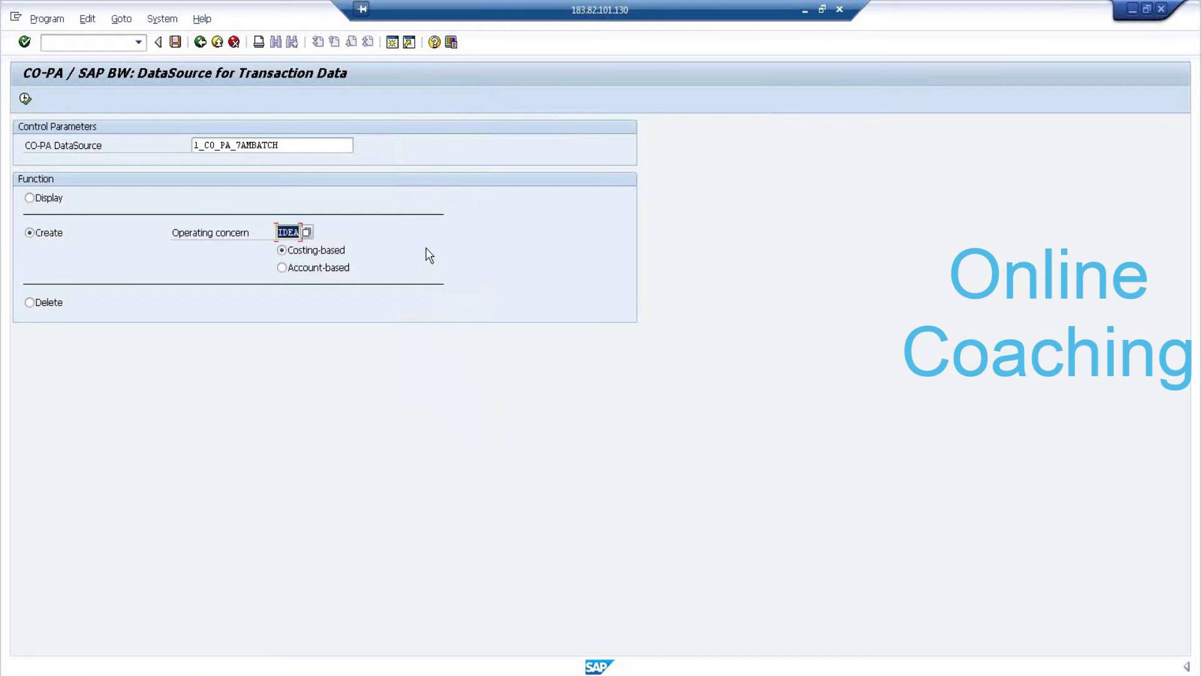
{"action": "left_click", "coordinate": [295, 233]}
{"action": "left_click", "coordinate": [263, 233]}
{"action": "left_click", "coordinate": [282, 232]}
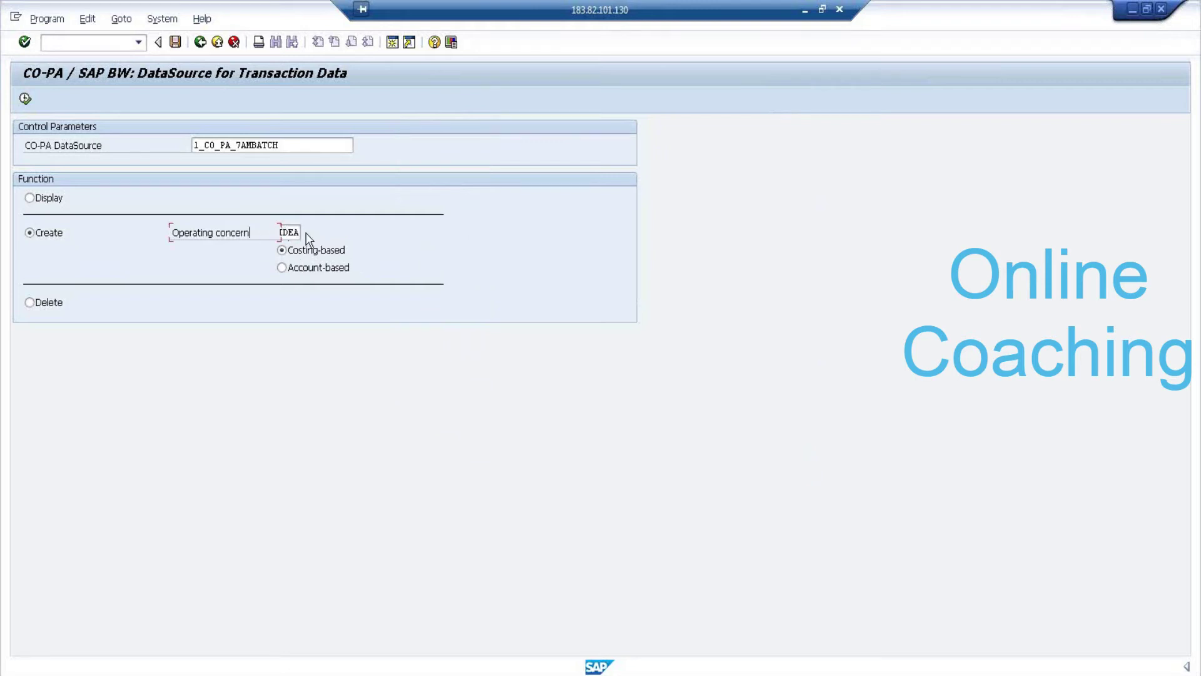
{"action": "left_click", "coordinate": [25, 99]}
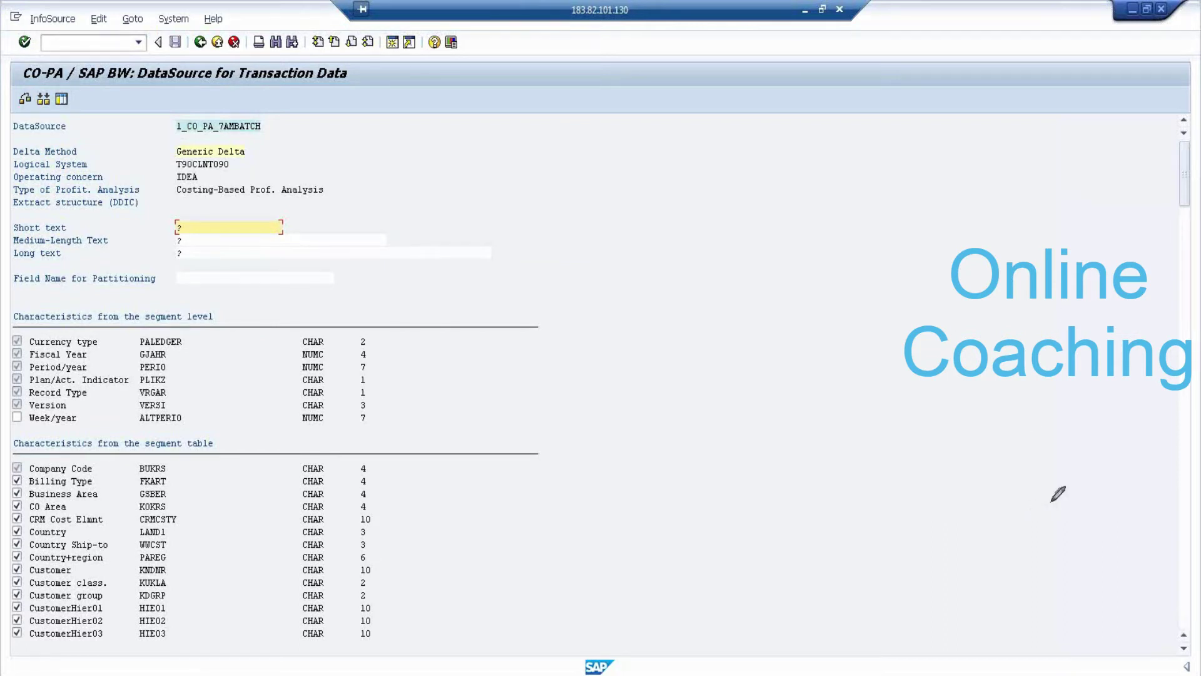
{"action": "mouse_move", "coordinate": [167, 130]}
{"action": "left_mouse_down"}
{"action": "mouse_move", "coordinate": [233, 133]}
{"action": "mouse_move", "coordinate": [295, 111]}
{"action": "mouse_move", "coordinate": [200, 107]}
{"action": "mouse_move", "coordinate": [177, 129]}
{"action": "left_mouse_up"}
{"action": "left_click_drag", "start_coordinate": [251, 151], "coordinate": [310, 120]}
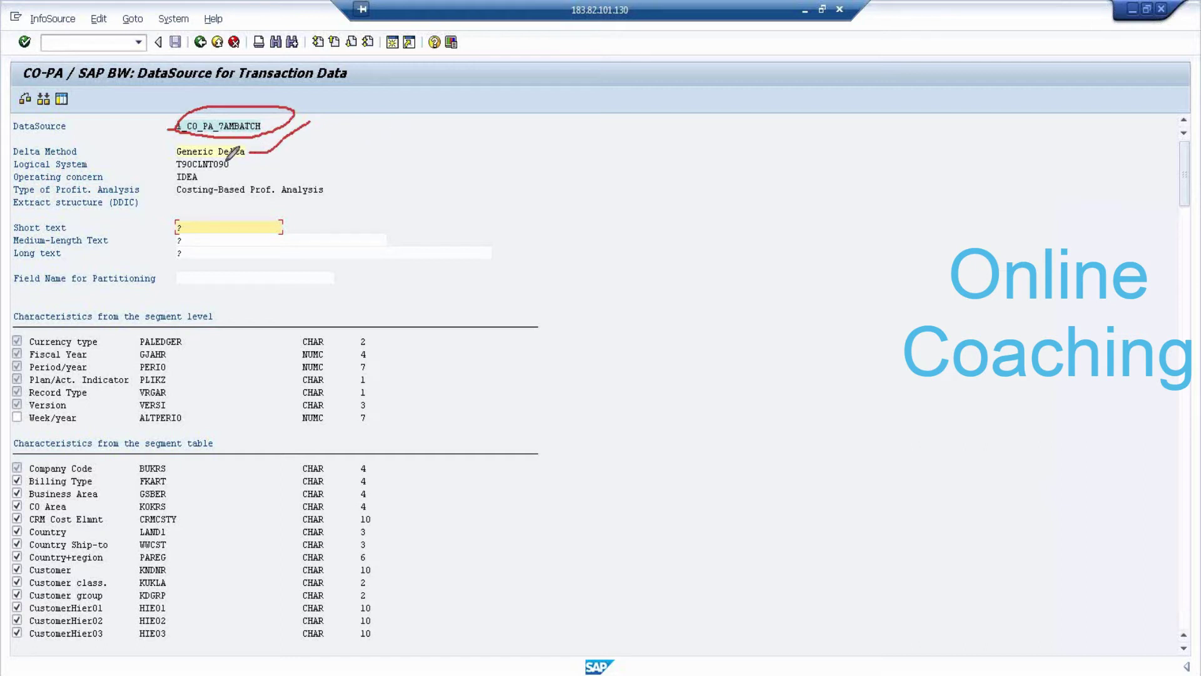
{"action": "left_click_drag", "start_coordinate": [239, 166], "coordinate": [249, 150]}
{"action": "left_click_drag", "start_coordinate": [199, 177], "coordinate": [248, 161]}
{"action": "left_click_drag", "start_coordinate": [179, 200], "coordinate": [332, 199]}
{"action": "mouse_move", "coordinate": [455, 217]}
{"action": "left_mouse_down"}
{"action": "mouse_move", "coordinate": [477, 238]}
{"action": "mouse_move", "coordinate": [465, 257]}
{"action": "left_mouse_up"}
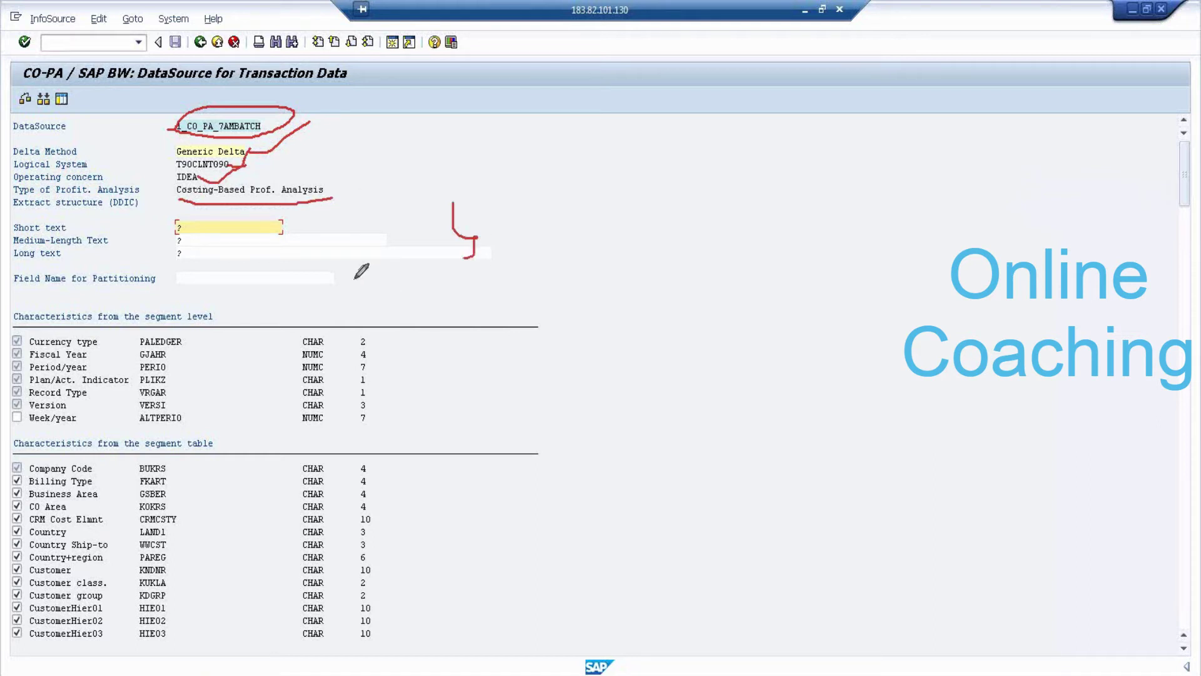
{"action": "mouse_move", "coordinate": [347, 264]}
{"action": "left_mouse_down"}
{"action": "mouse_move", "coordinate": [366, 288]}
{"action": "mouse_move", "coordinate": [356, 300]}
{"action": "left_mouse_up"}
Examine the segment-level characteristics, segment-table characteristics and value fields offered for the DataSource.
{"action": "left_click_drag", "start_coordinate": [1185, 156], "coordinate": [1195, 347]}
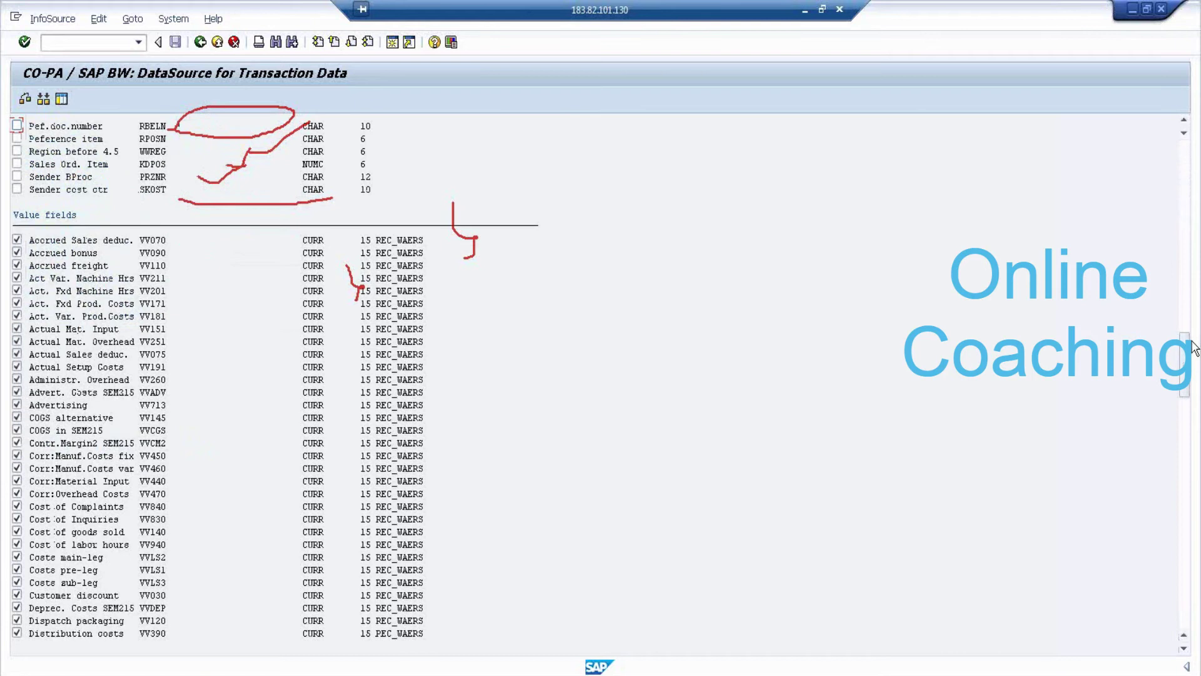
{"action": "scroll", "coordinate": [1137, 380], "scroll_direction": "down", "scroll_amount": 2}
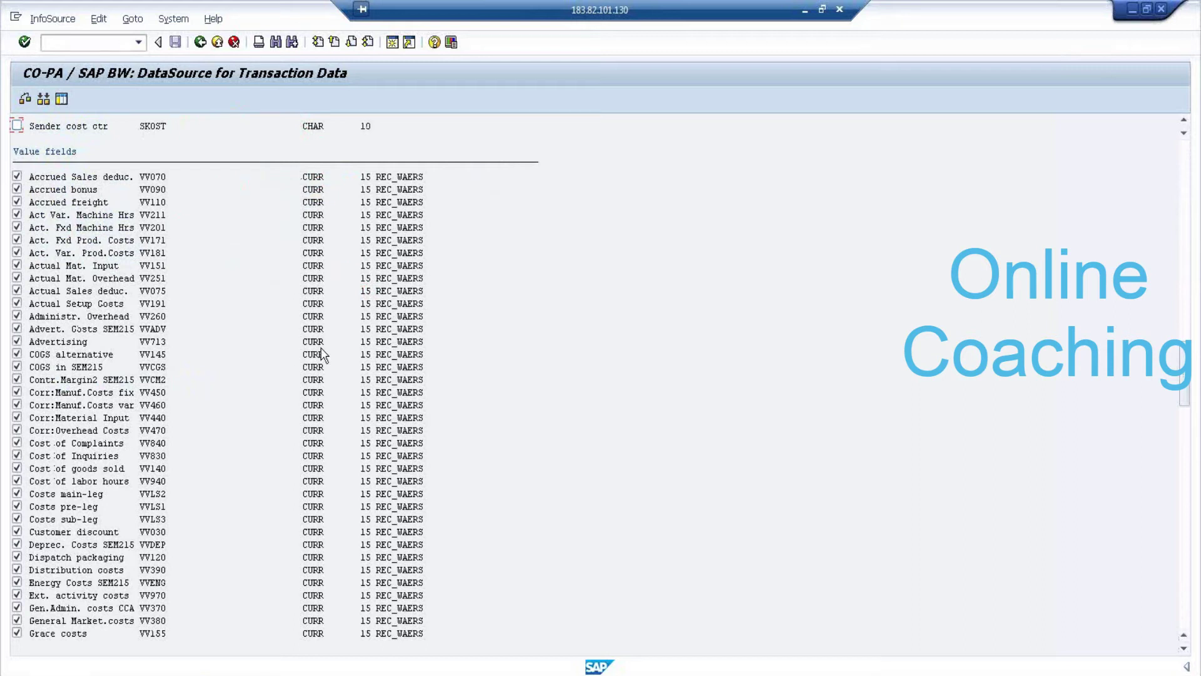
{"action": "left_click_drag", "start_coordinate": [1184, 397], "coordinate": [1190, 158]}
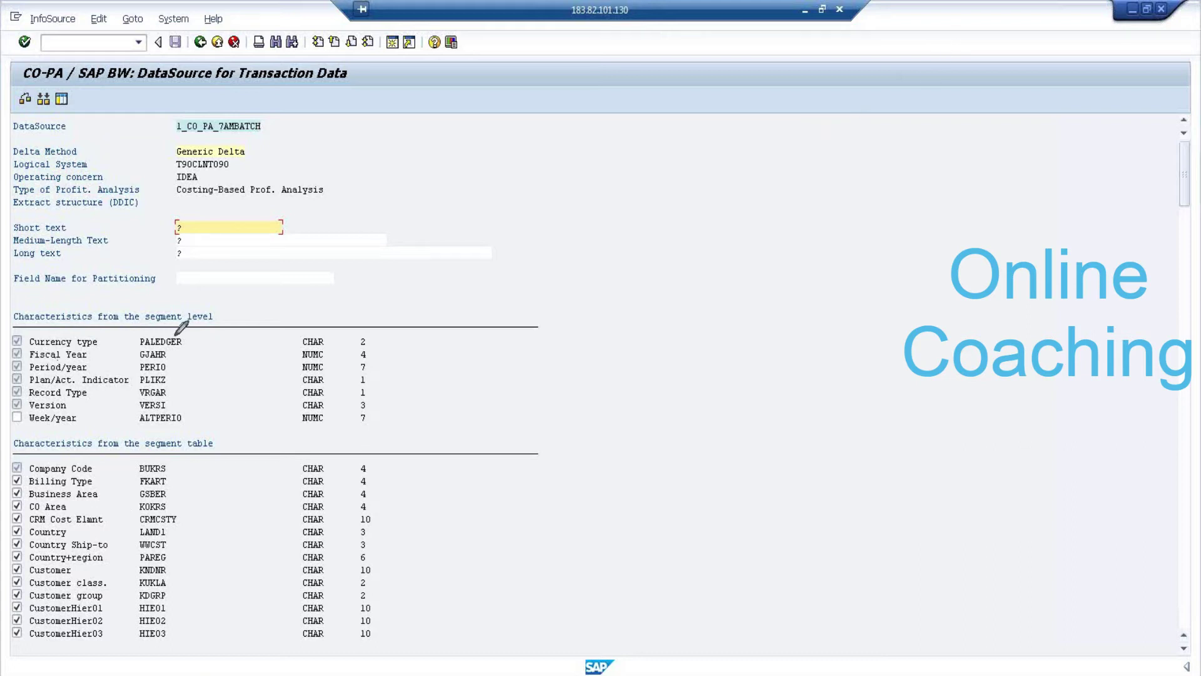
{"action": "mouse_move", "coordinate": [13, 326]}
{"action": "left_mouse_down"}
{"action": "mouse_move", "coordinate": [10, 385]}
{"action": "mouse_move", "coordinate": [25, 413]}
{"action": "mouse_move", "coordinate": [60, 416]}
{"action": "mouse_move", "coordinate": [103, 394]}
{"action": "mouse_move", "coordinate": [90, 333]}
{"action": "mouse_move", "coordinate": [11, 328]}
{"action": "left_mouse_up"}
{"action": "mouse_move", "coordinate": [11, 457]}
{"action": "left_mouse_down"}
{"action": "mouse_move", "coordinate": [31, 476]}
{"action": "mouse_move", "coordinate": [103, 473]}
{"action": "mouse_move", "coordinate": [78, 449]}
{"action": "mouse_move", "coordinate": [10, 455]}
{"action": "left_mouse_up"}
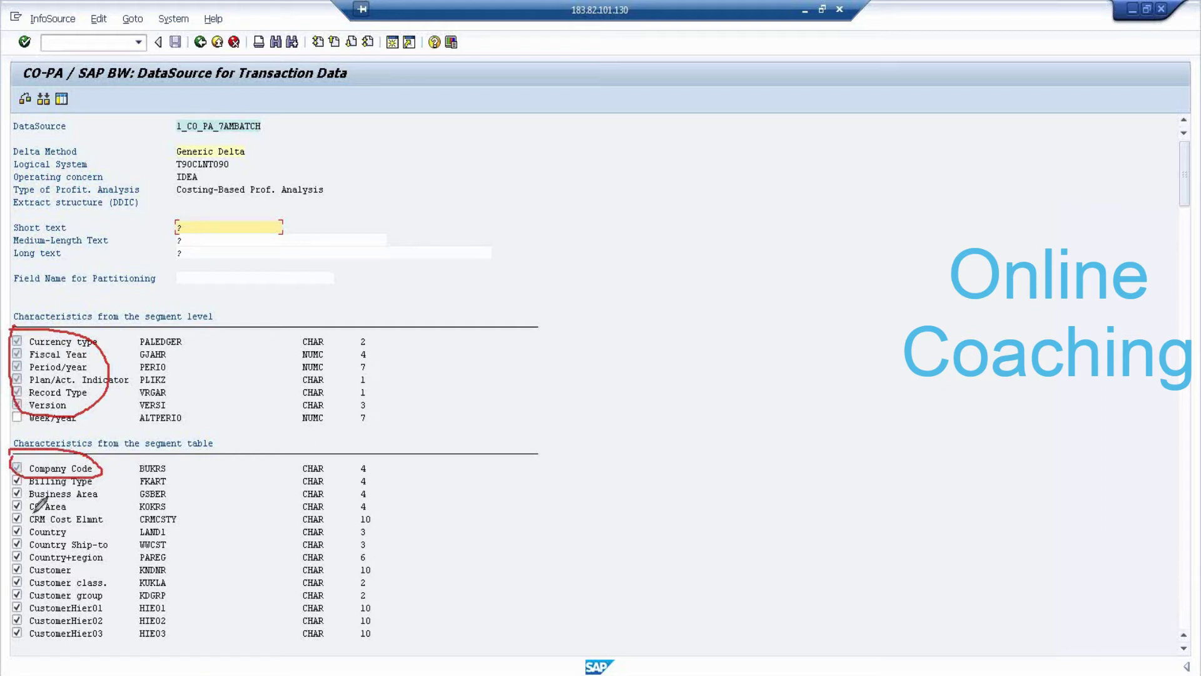
{"action": "left_click", "coordinate": [1040, 48]}
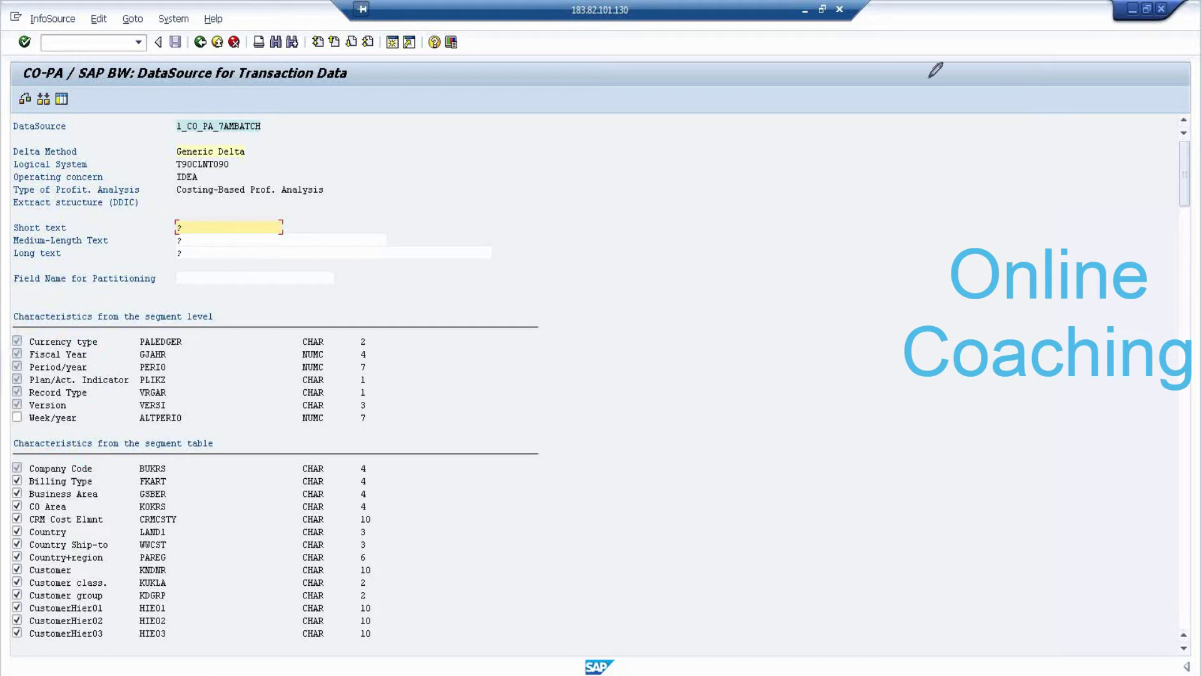
{"action": "left_click_drag", "start_coordinate": [1197, 169], "coordinate": [1198, 471]}
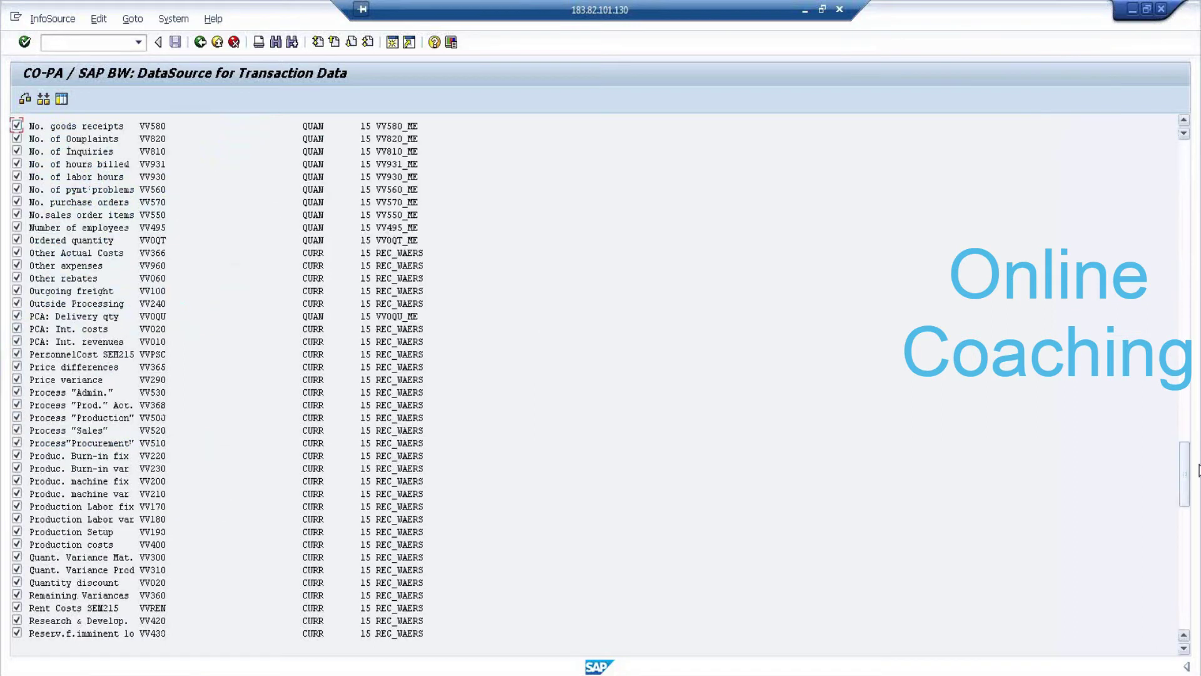
{"action": "left_click", "coordinate": [1185, 156]}
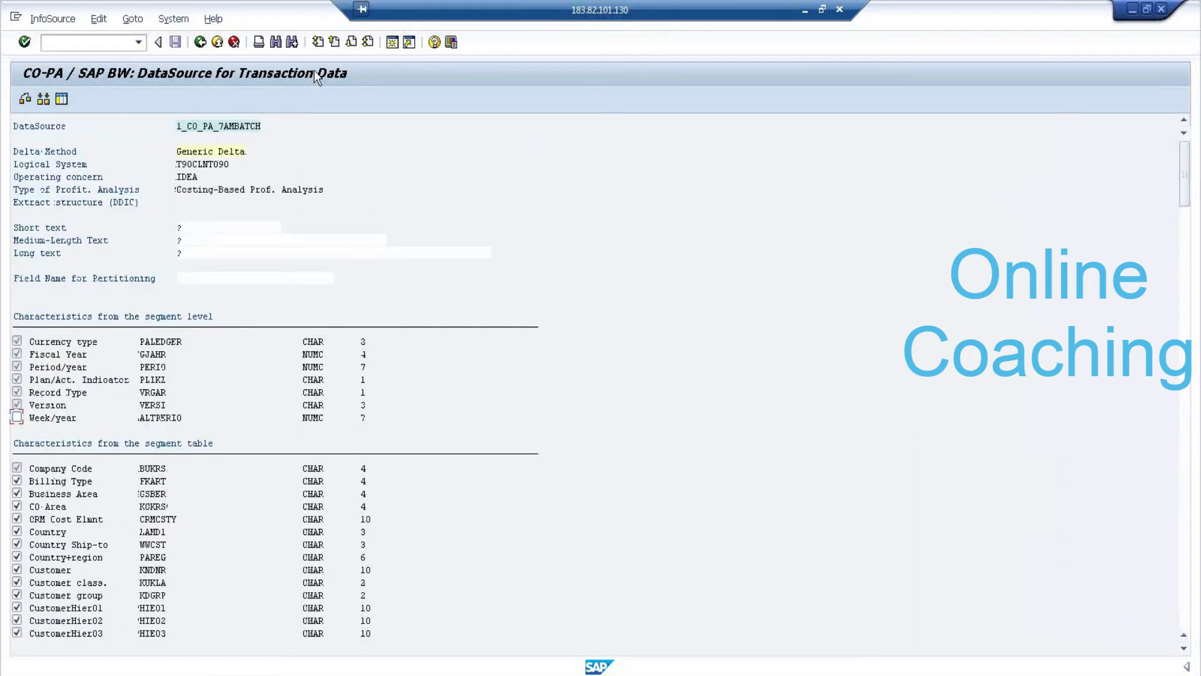
Run the =INIT command to fill in the DataSource's default texts and partitioning field and clear the optional field selections.
{"action": "left_click", "coordinate": [62, 42]}
{"action": "type", "text": "=INIT"}
{"action": "key", "text": "Return"}
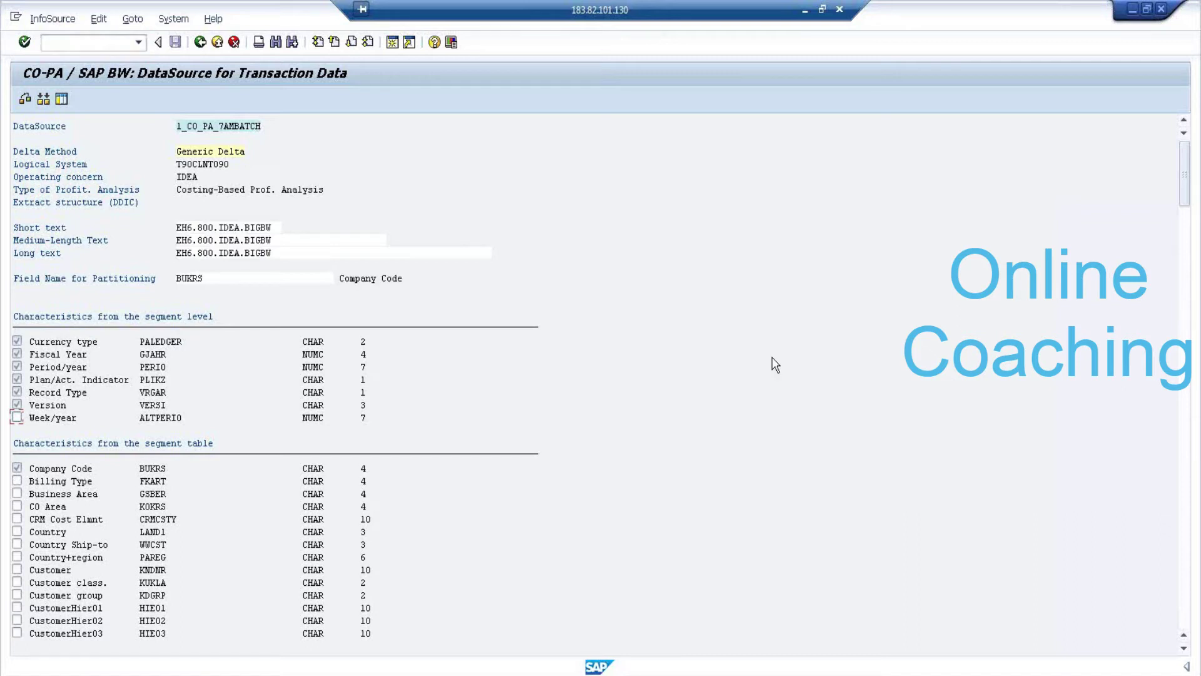
{"action": "left_click", "coordinate": [279, 226]}
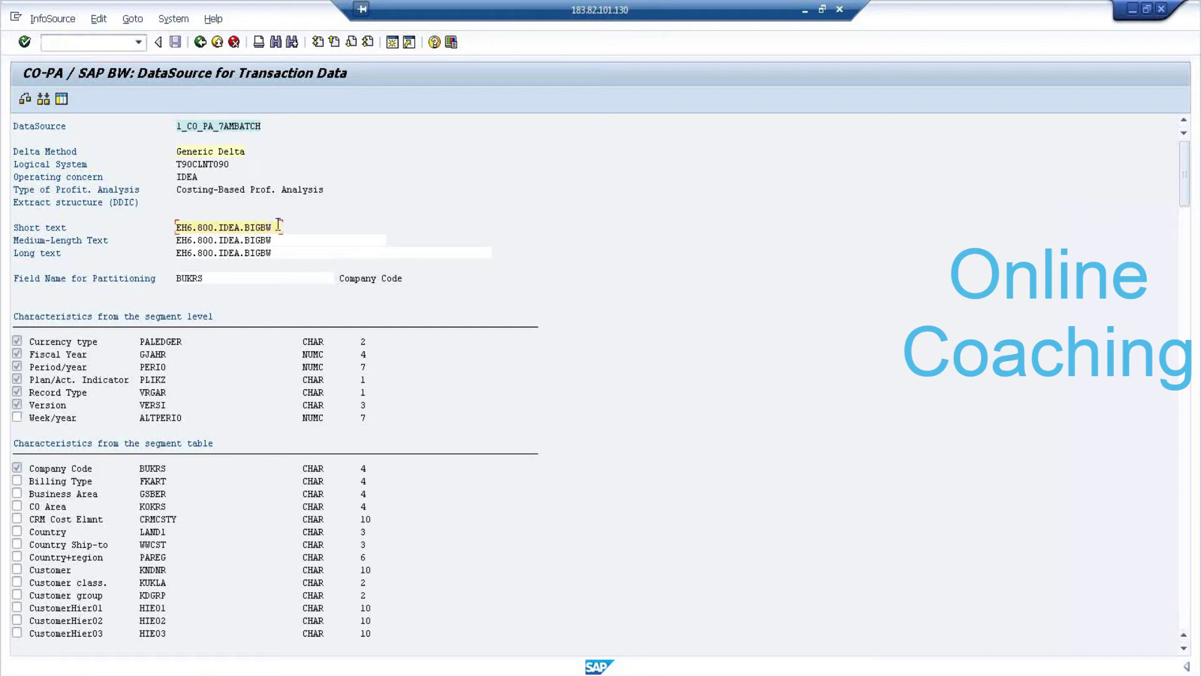
{"action": "left_click", "coordinate": [284, 251]}
{"action": "left_click", "coordinate": [256, 279]}
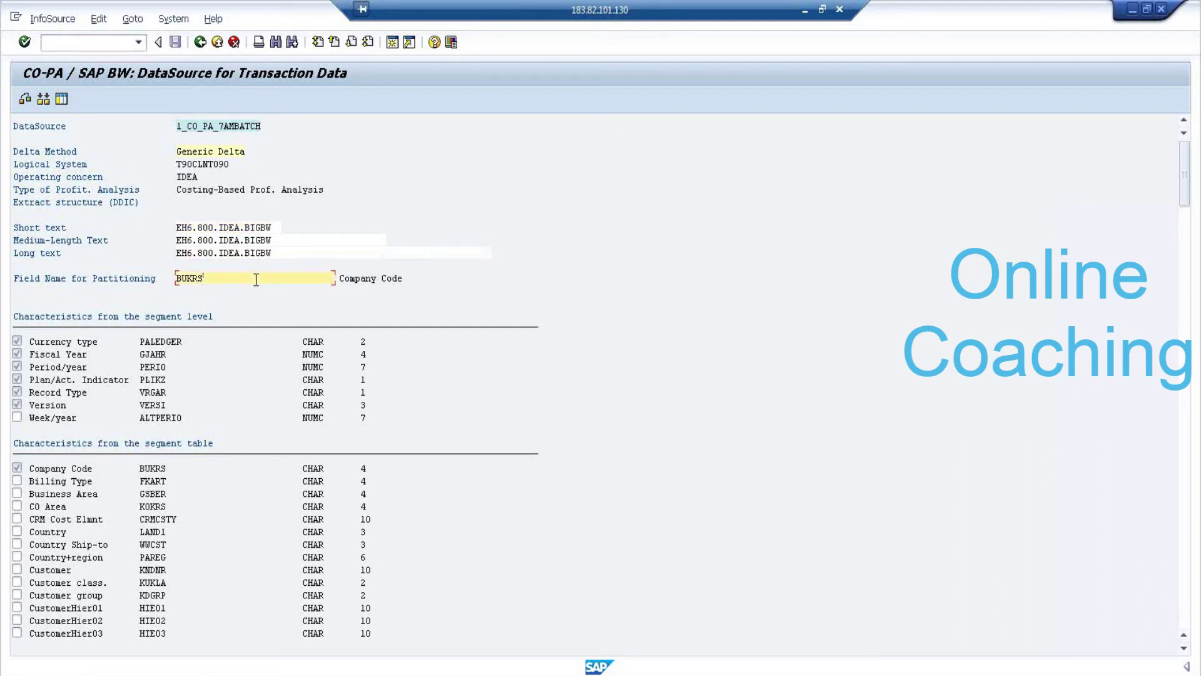
{"action": "left_click_drag", "start_coordinate": [256, 280], "coordinate": [117, 261]}
{"action": "left_click", "coordinate": [237, 281]}
{"action": "scroll", "coordinate": [926, 502], "scroll_direction": "down", "scroll_amount": 1}
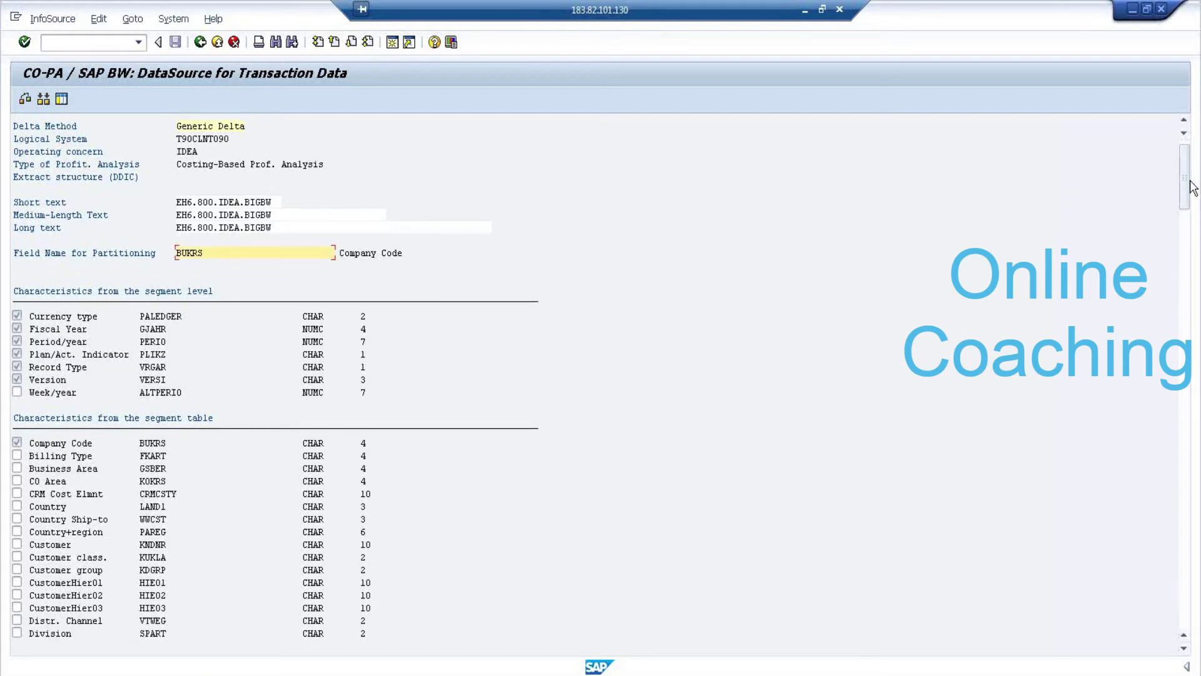
Select the Revenue value field (VV010) for the DataSource and start its generation.
{"action": "left_click_drag", "start_coordinate": [1192, 183], "coordinate": [1195, 493]}
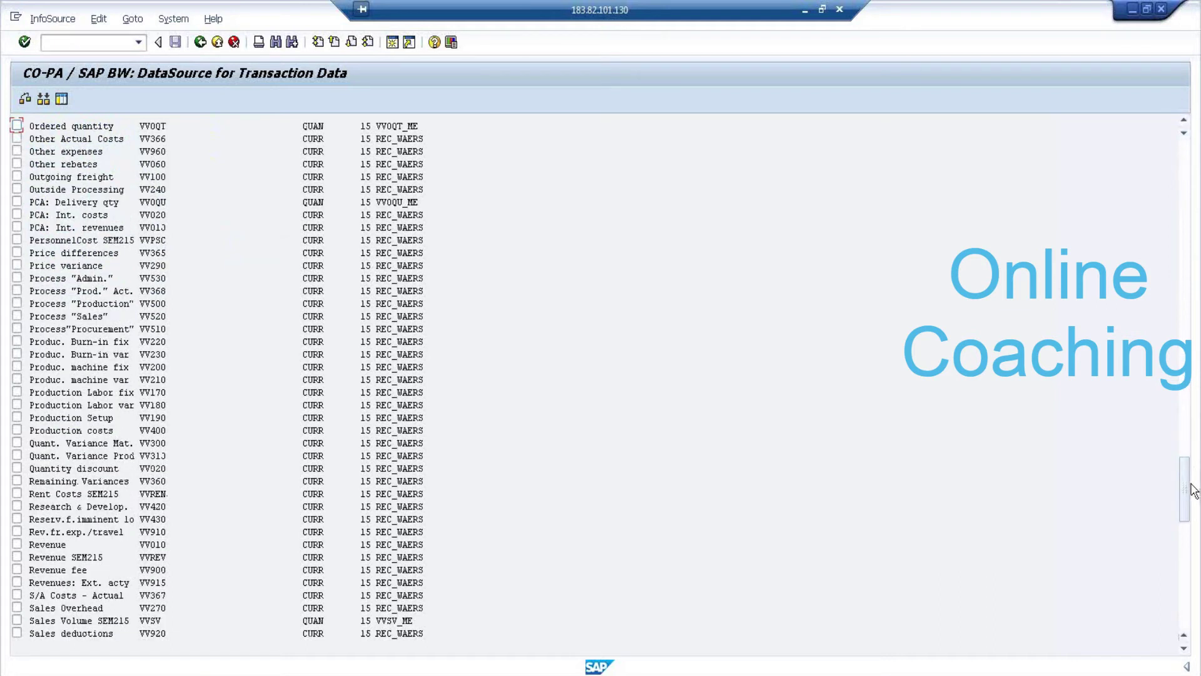
{"action": "left_click_drag", "start_coordinate": [1194, 491], "coordinate": [1194, 372]}
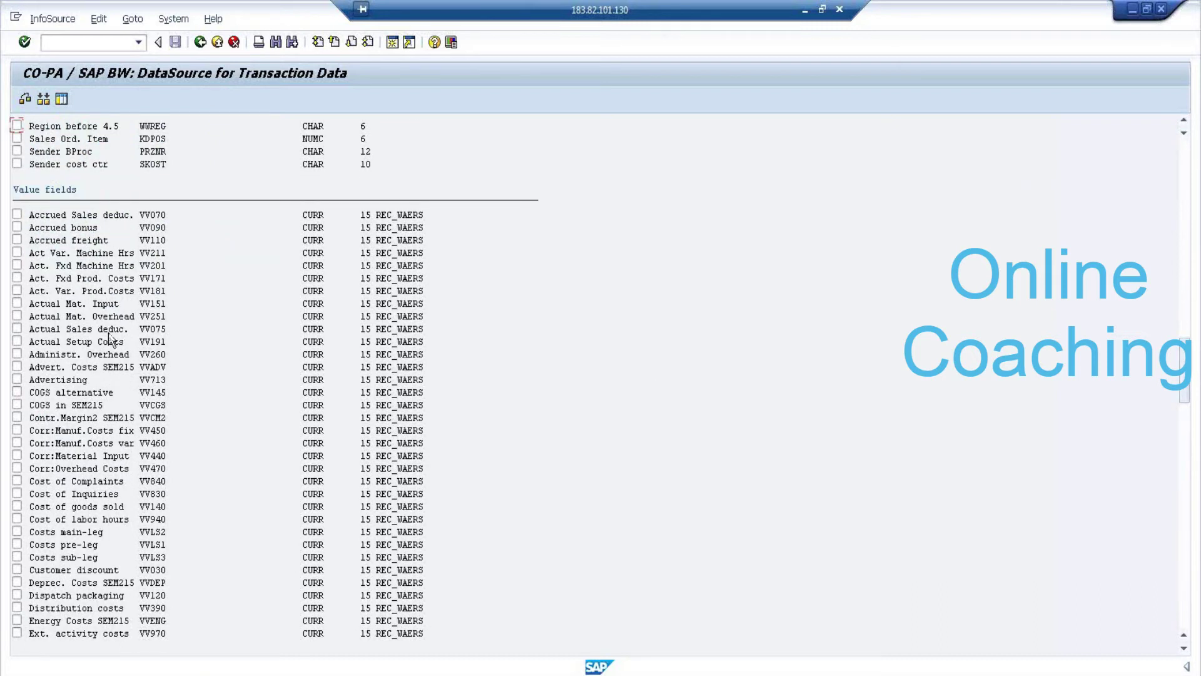
{"action": "scroll", "coordinate": [107, 348], "scroll_direction": "down", "scroll_amount": 4}
{"action": "scroll", "coordinate": [108, 348], "scroll_direction": "down", "scroll_amount": 4}
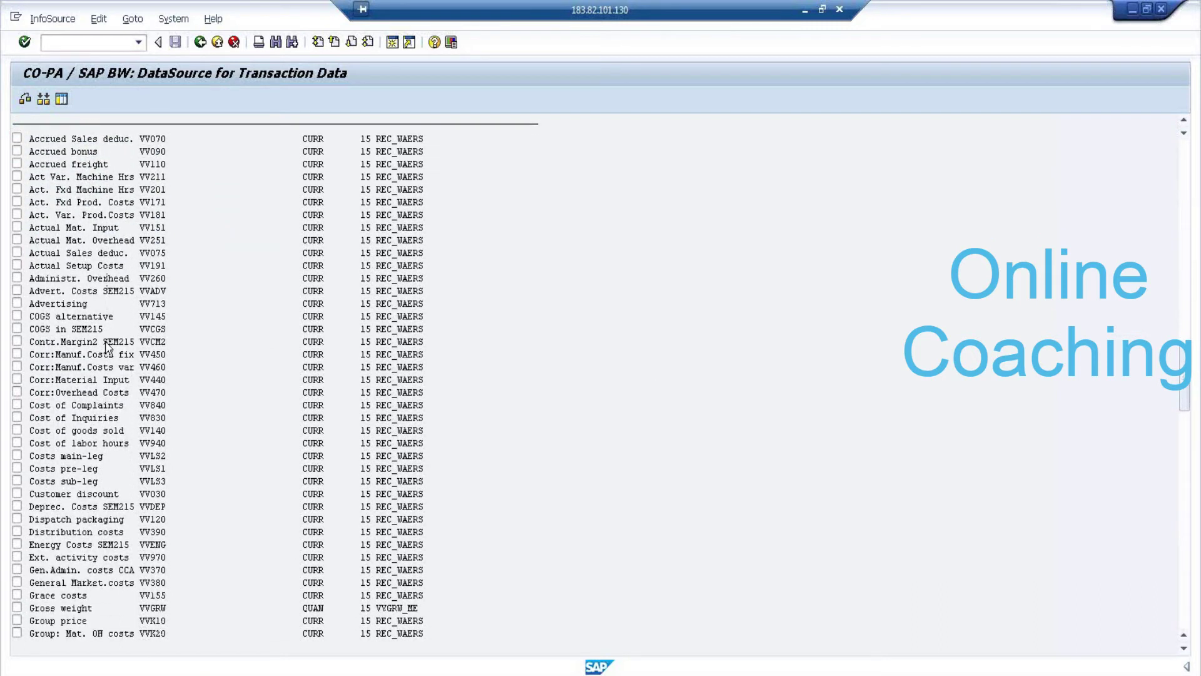
{"action": "scroll", "coordinate": [107, 348], "scroll_direction": "down", "scroll_amount": 1}
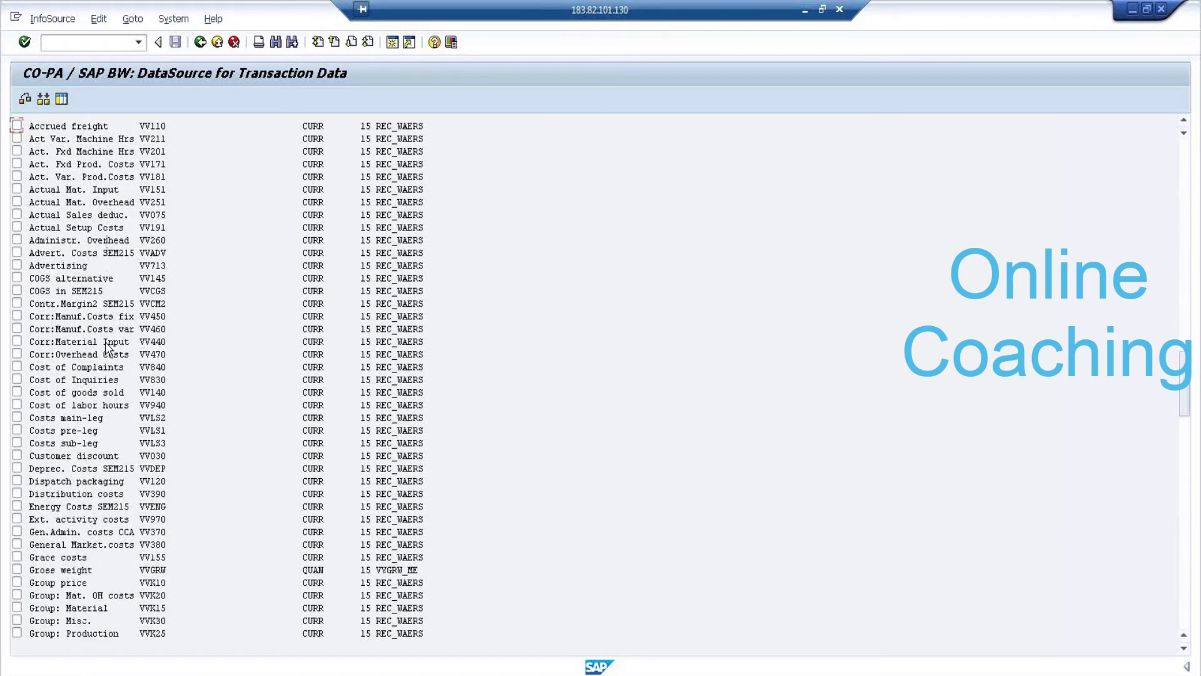
{"action": "scroll", "coordinate": [107, 347], "scroll_direction": "down", "scroll_amount": 5}
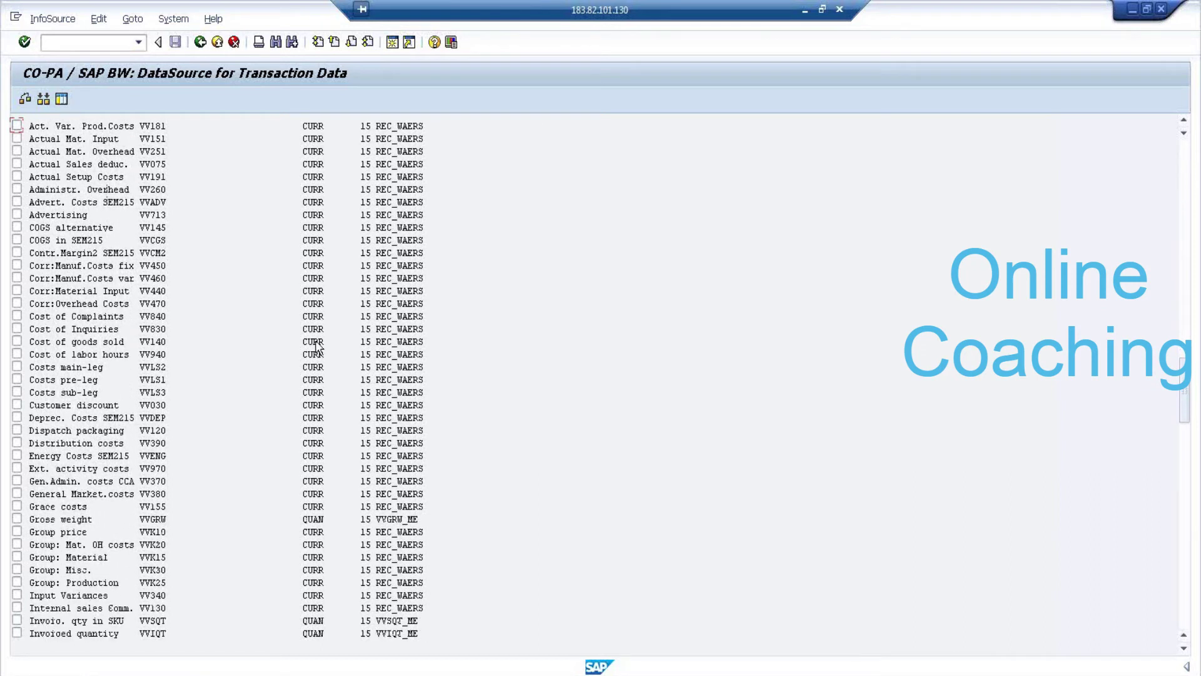
{"action": "scroll", "coordinate": [317, 352], "scroll_direction": "down", "scroll_amount": 11}
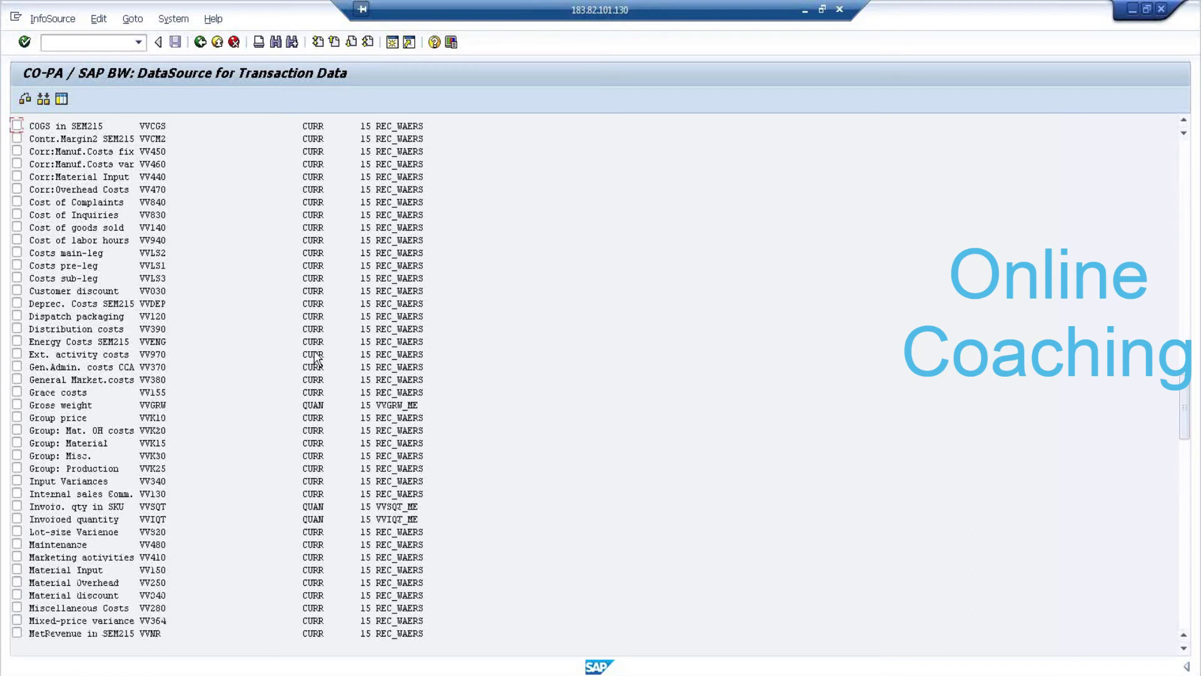
{"action": "scroll", "coordinate": [314, 361], "scroll_direction": "down", "scroll_amount": 6}
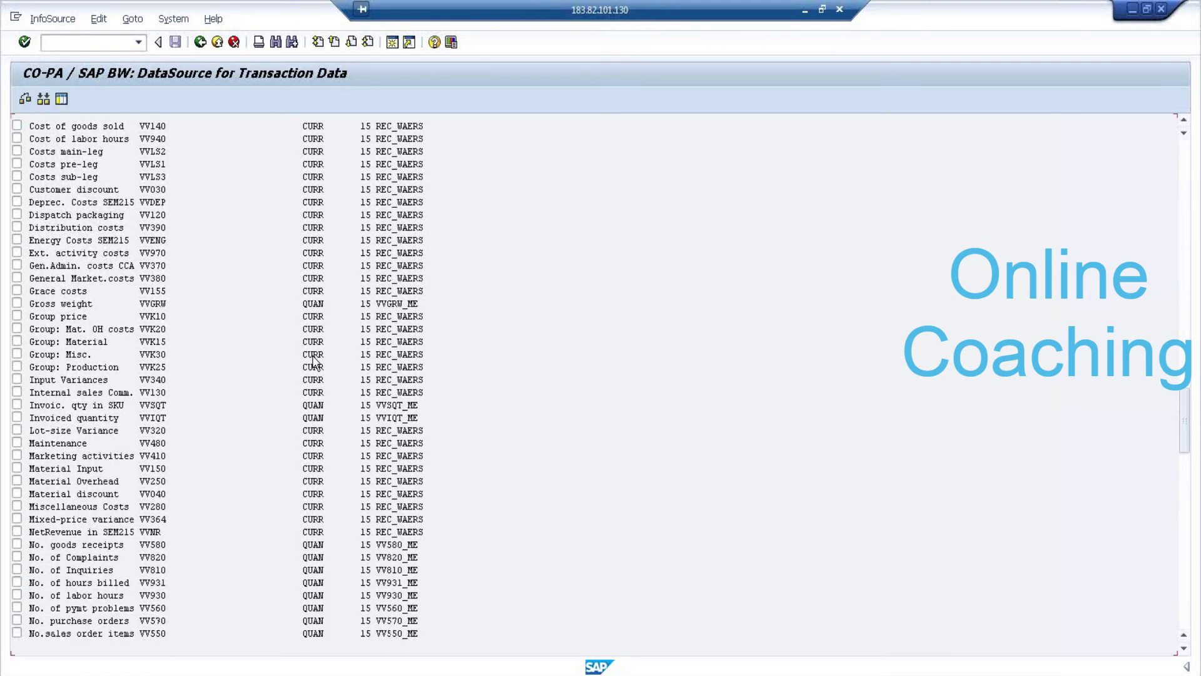
{"action": "scroll", "coordinate": [315, 361], "scroll_direction": "down", "scroll_amount": 1}
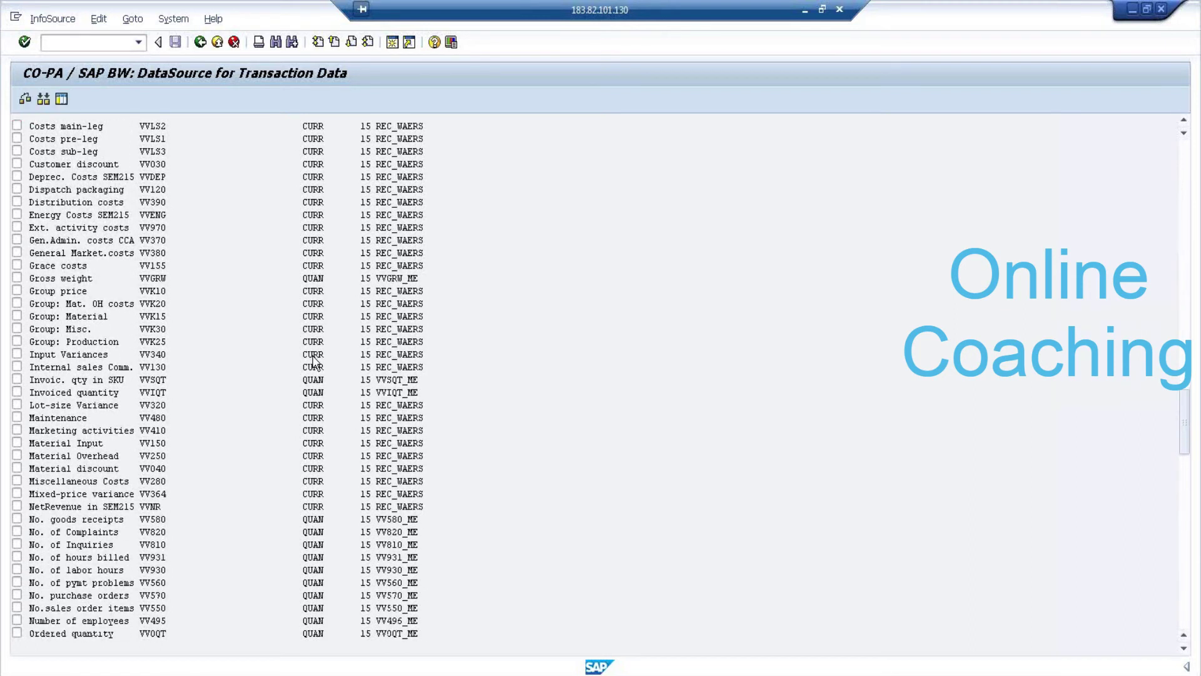
{"action": "scroll", "coordinate": [315, 361], "scroll_direction": "down", "scroll_amount": 1}
{"action": "scroll", "coordinate": [311, 361], "scroll_direction": "down", "scroll_amount": 8}
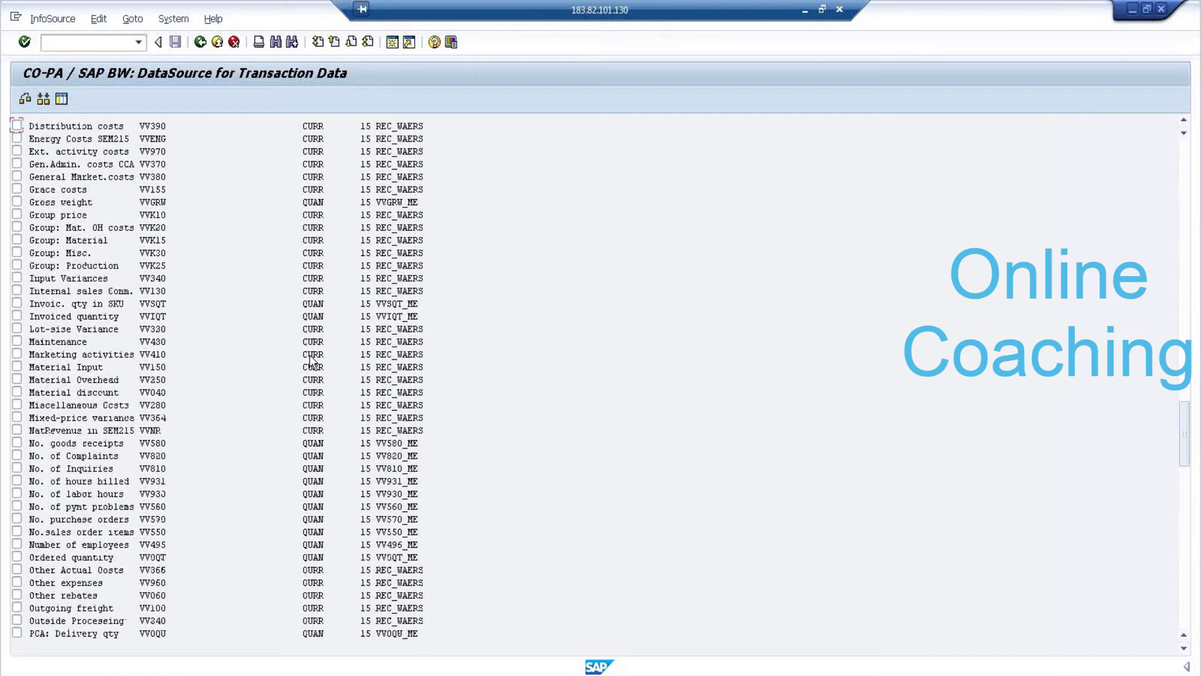
{"action": "scroll", "coordinate": [308, 360], "scroll_direction": "down", "scroll_amount": 11}
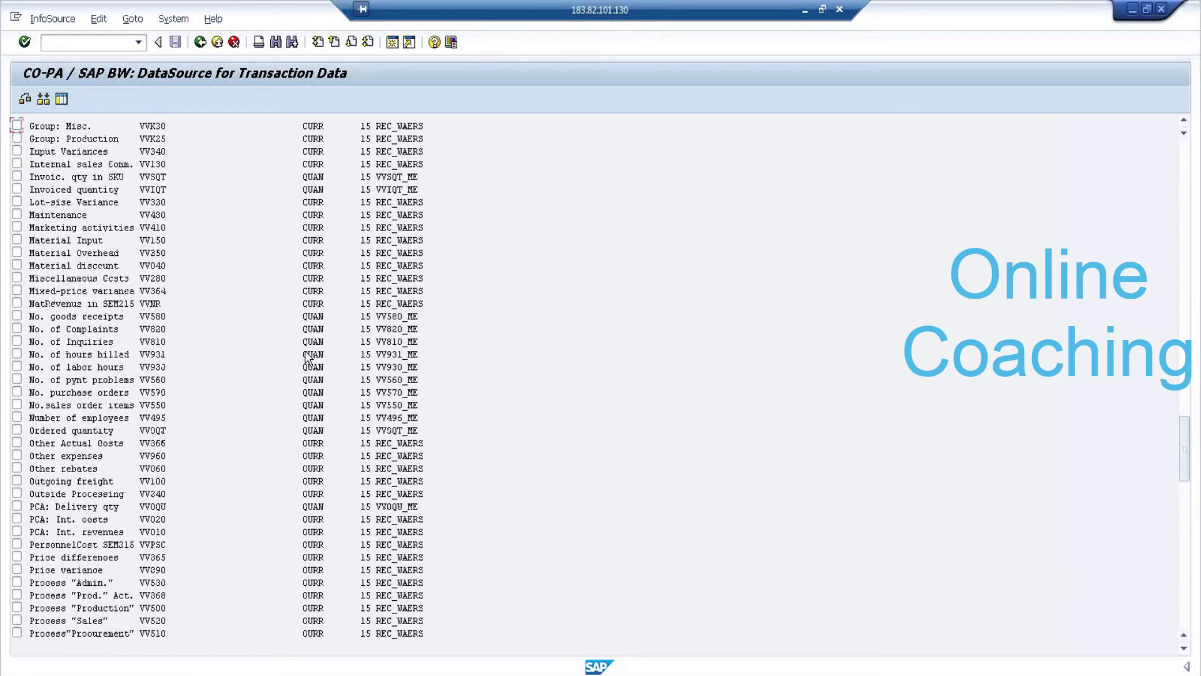
{"action": "scroll", "coordinate": [302, 359], "scroll_direction": "down", "scroll_amount": 8}
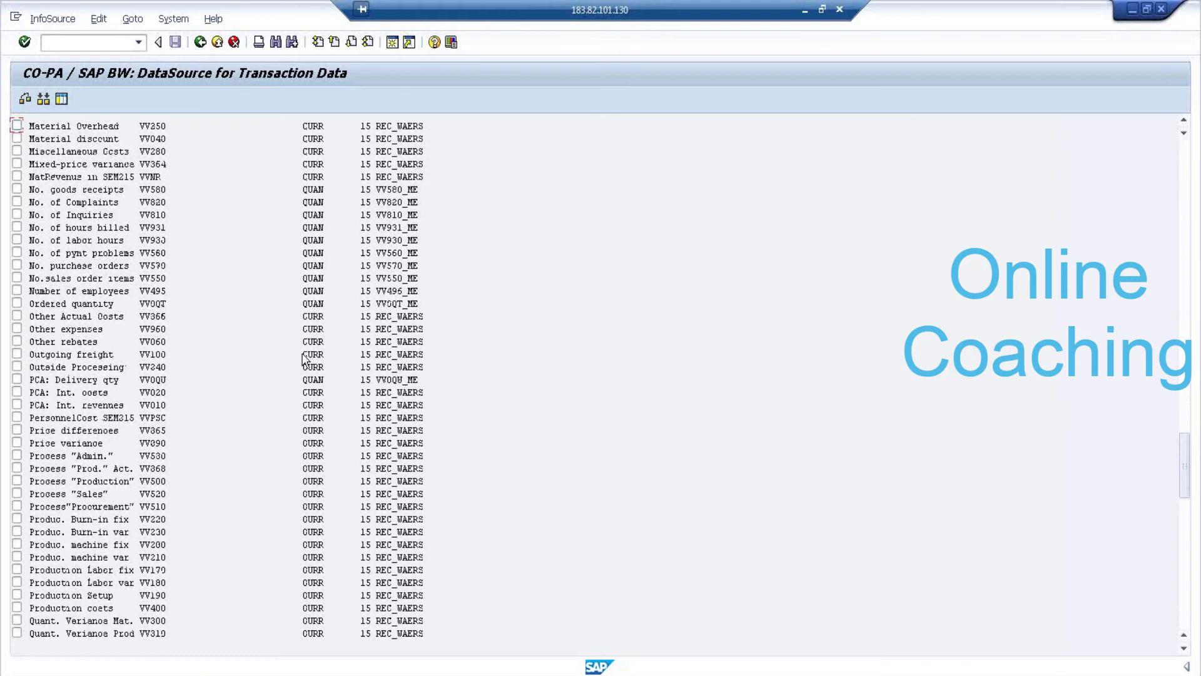
{"action": "scroll", "coordinate": [302, 360], "scroll_direction": "down", "scroll_amount": 7}
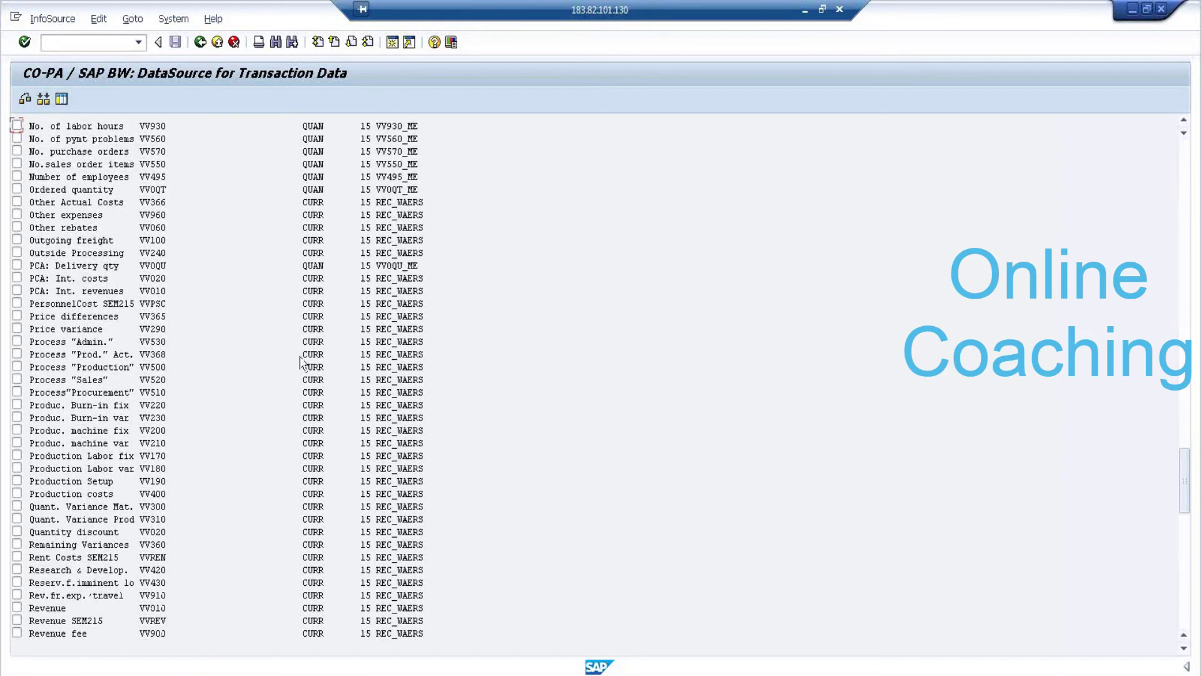
{"action": "scroll", "coordinate": [300, 366], "scroll_direction": "down", "scroll_amount": 7}
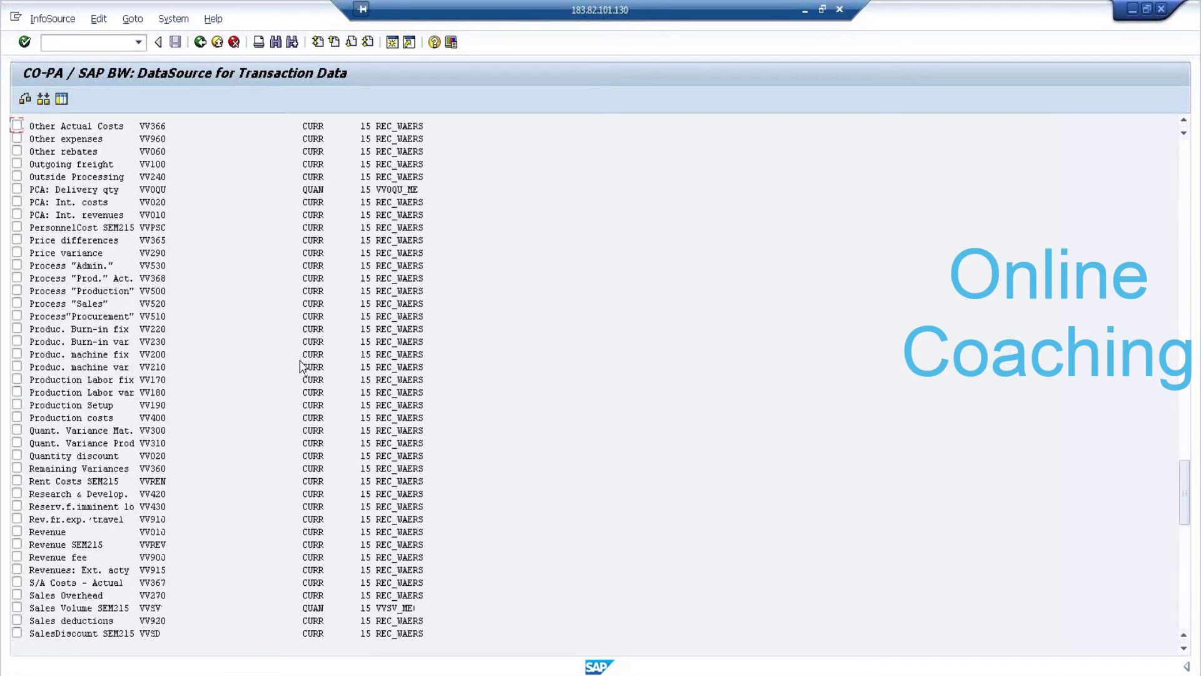
{"action": "scroll", "coordinate": [300, 373], "scroll_direction": "down", "scroll_amount": 6}
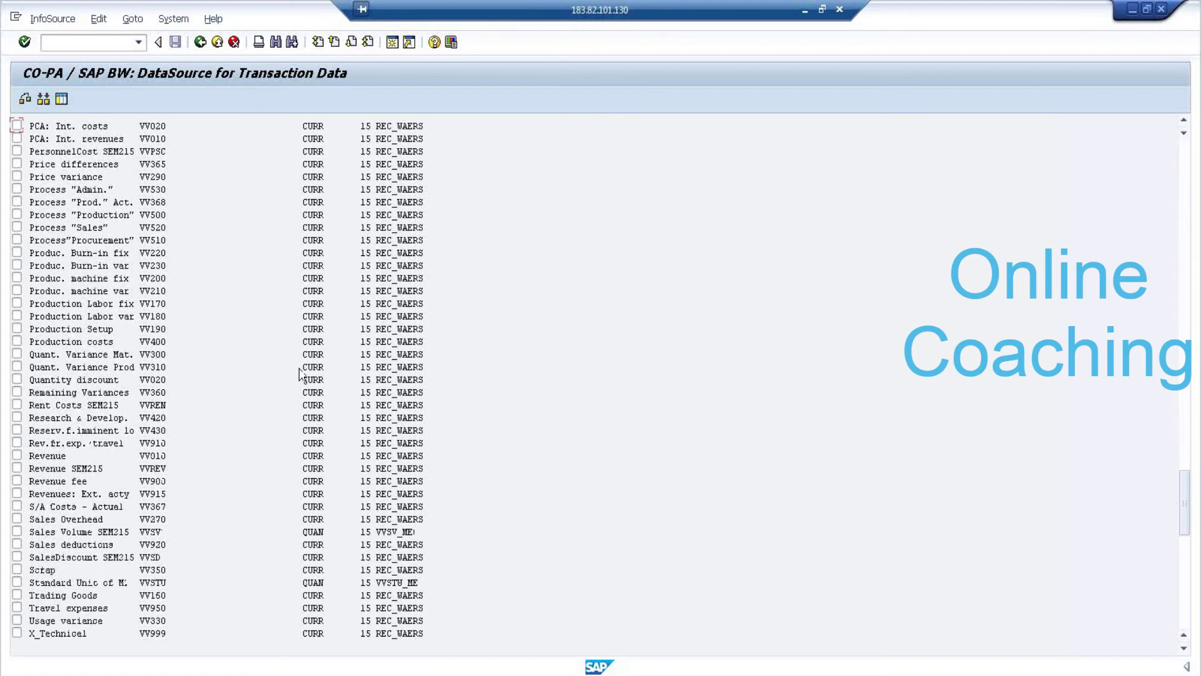
{"action": "left_click", "coordinate": [17, 392]}
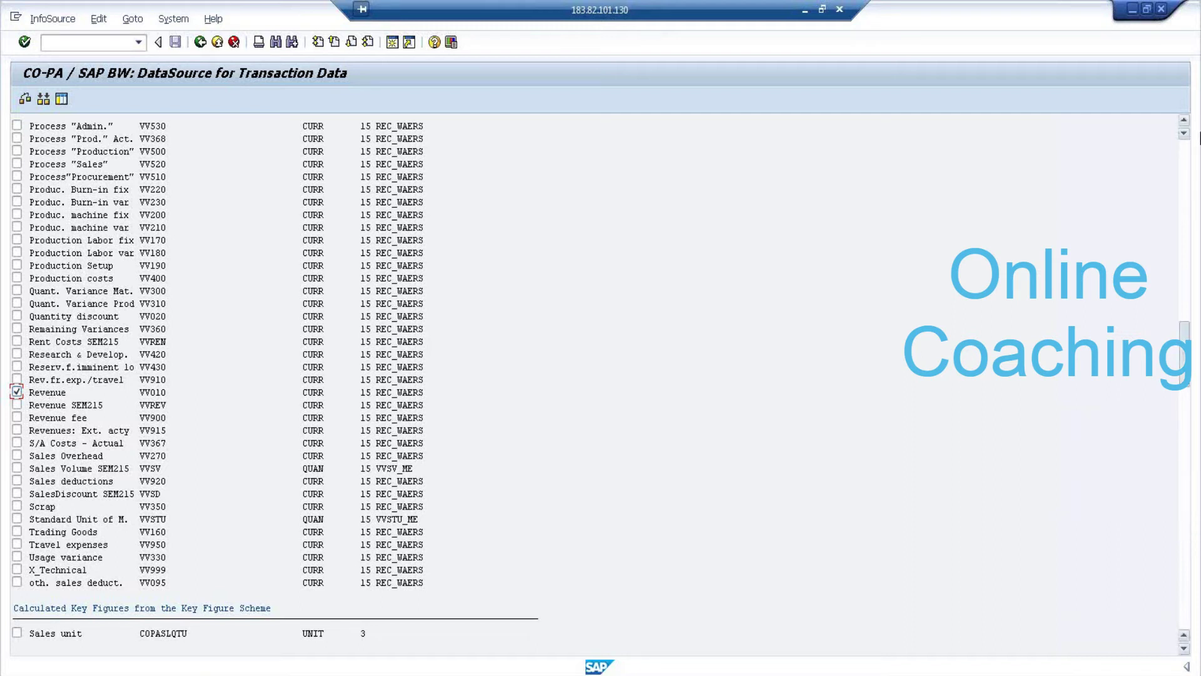
{"action": "left_click", "coordinate": [62, 100]}
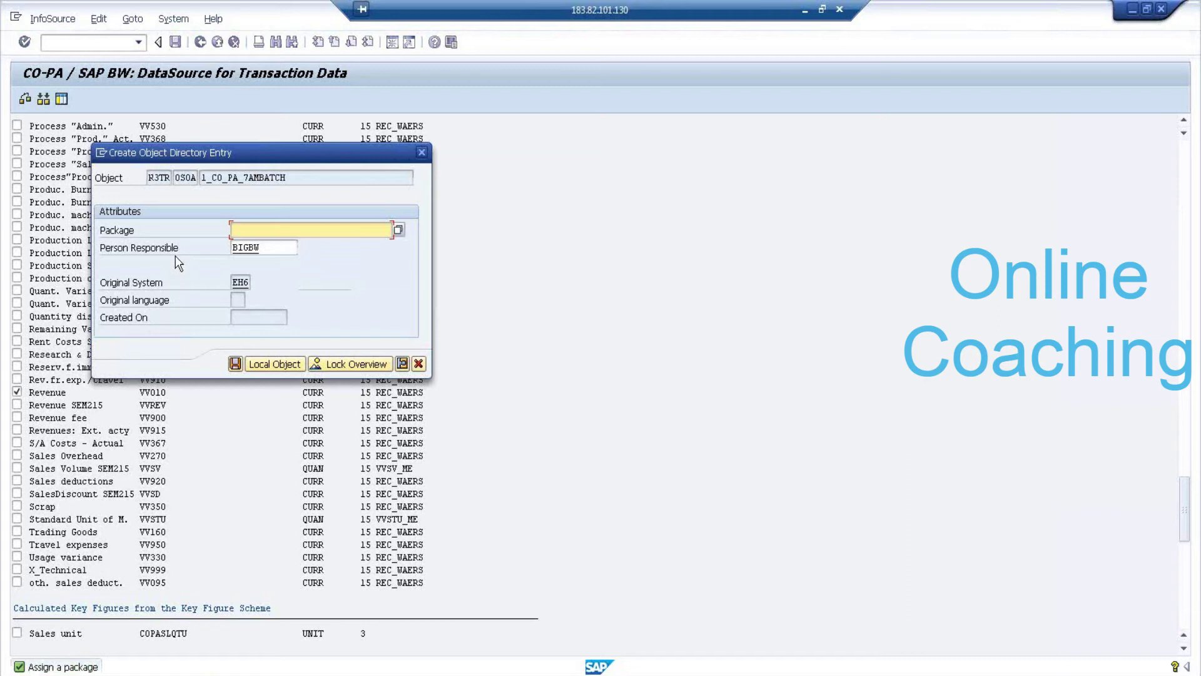
Try to save the DataSource's directory entry under the first suggested package beginning with K, accepting the original-system warning.
{"action": "left_click", "coordinate": [329, 229]}
{"action": "type", "text": "K"}
{"action": "key", "text": "Down"}
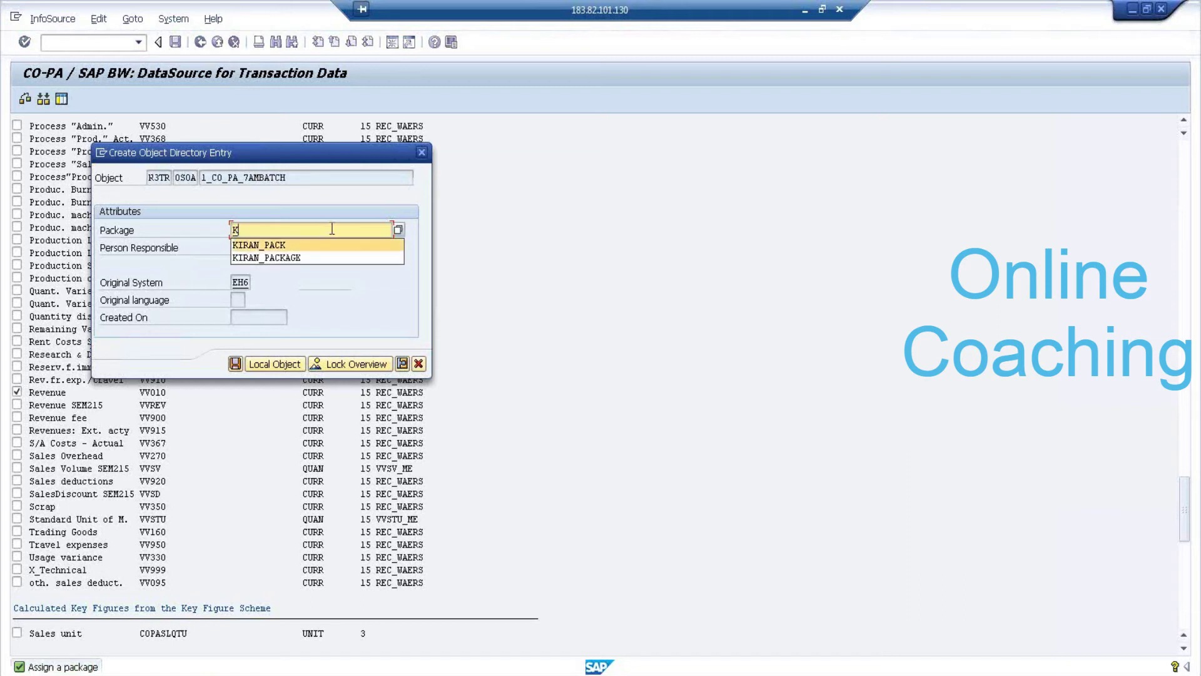
{"action": "key", "text": "Return"}
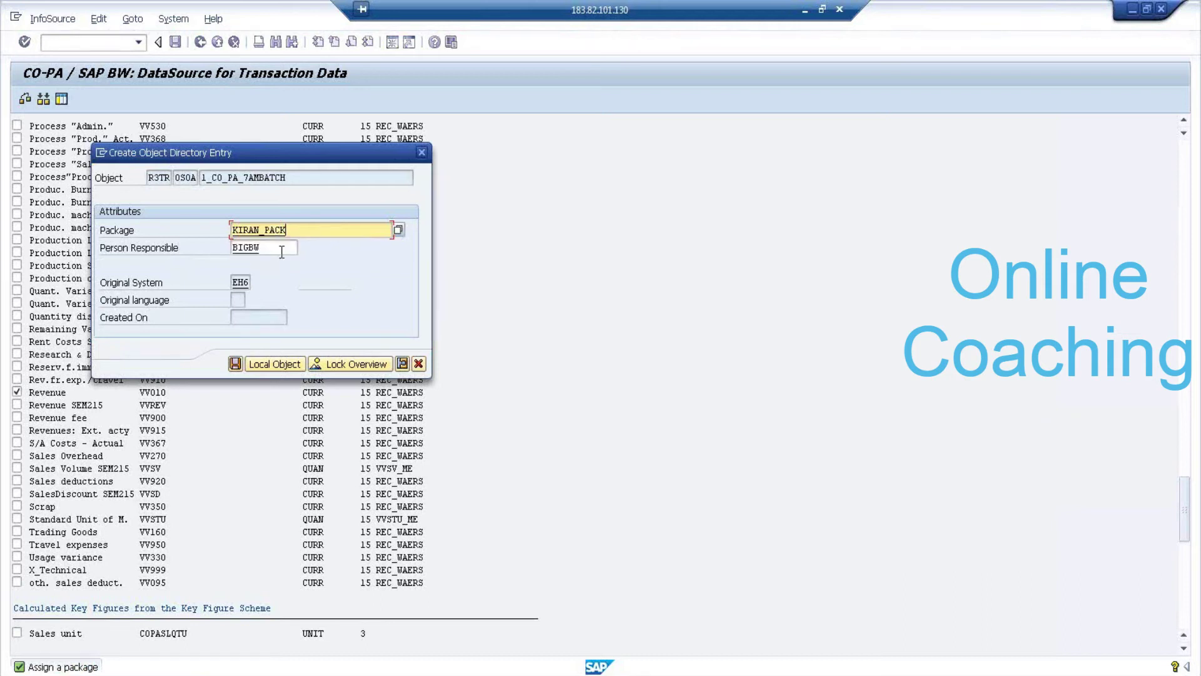
{"action": "left_click", "coordinate": [236, 363]}
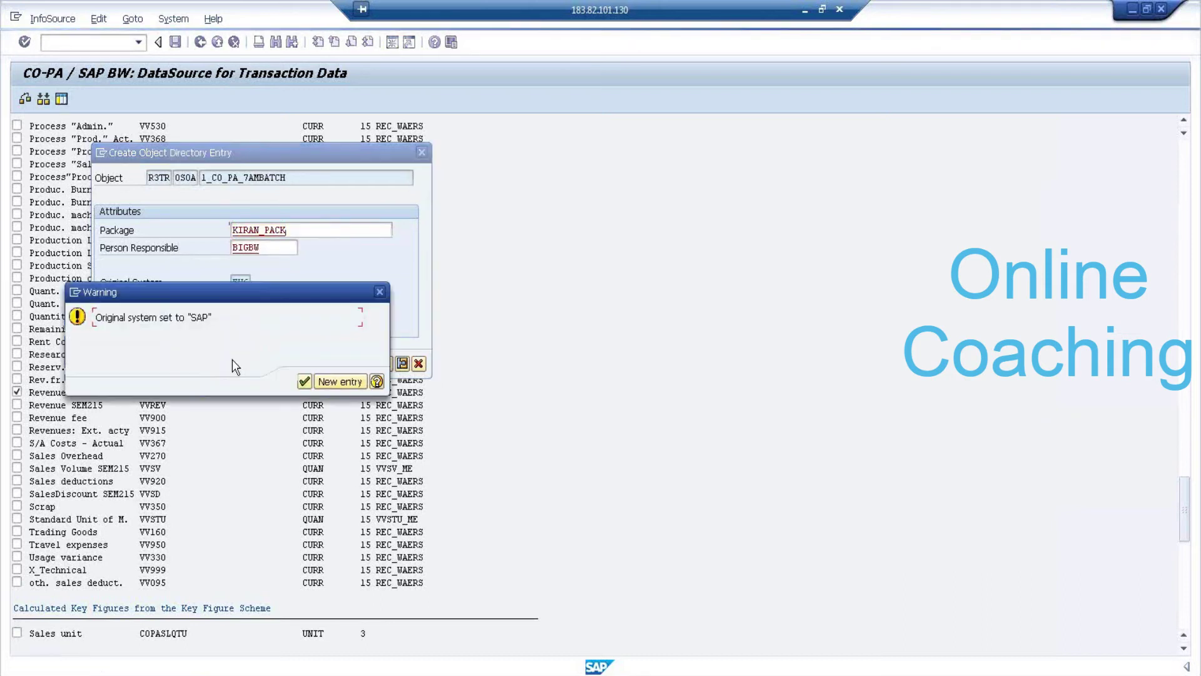
{"action": "left_click", "coordinate": [302, 382]}
Choose package ZPACK_7AM for the extract structure table, save its directory entry and dismiss the object editing error.
{"action": "left_click", "coordinate": [273, 232]}
{"action": "type", "text": "Z"}
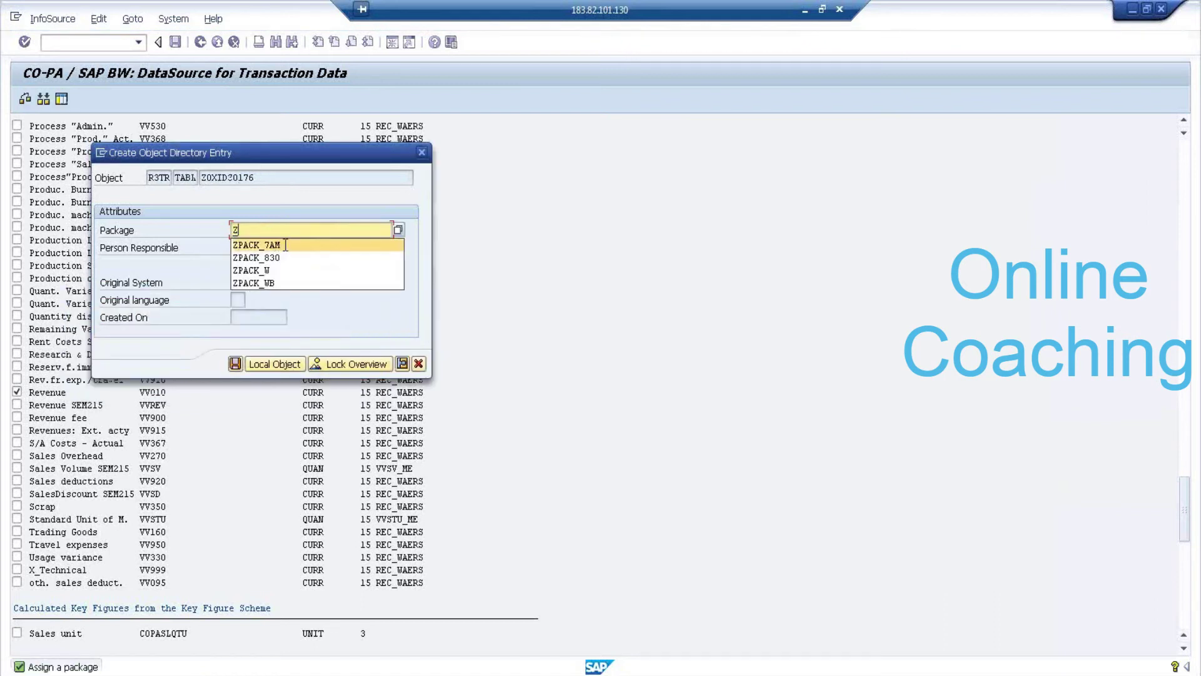
{"action": "left_click", "coordinate": [285, 245]}
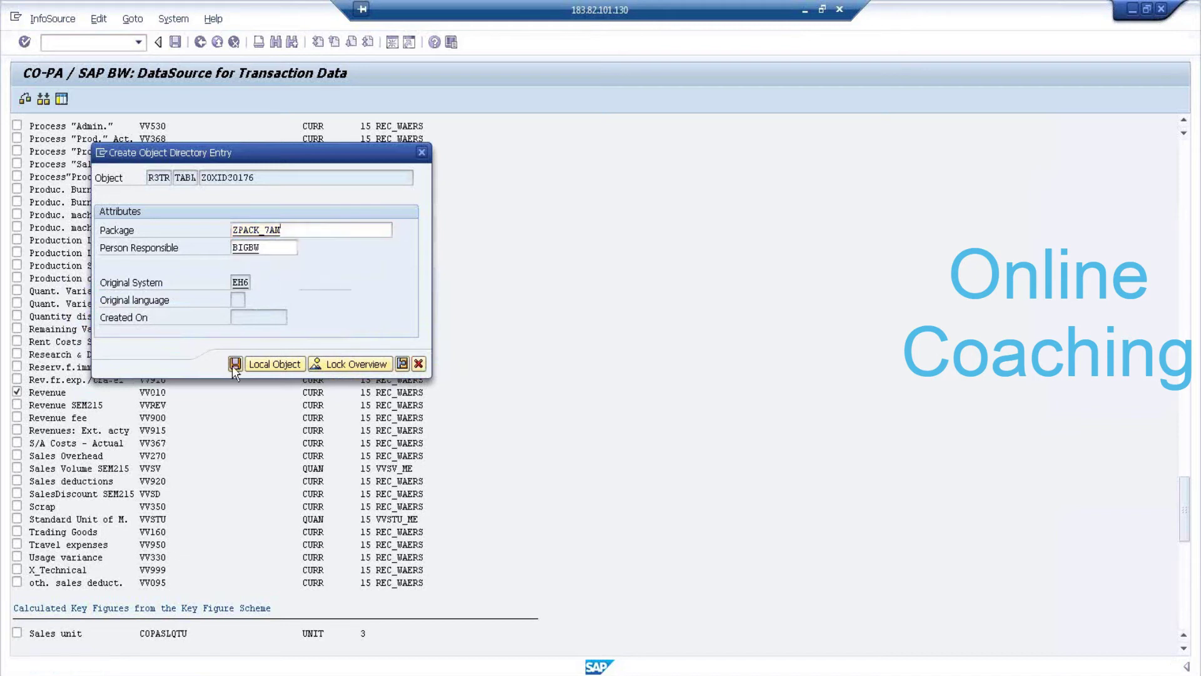
{"action": "left_click", "coordinate": [233, 365]}
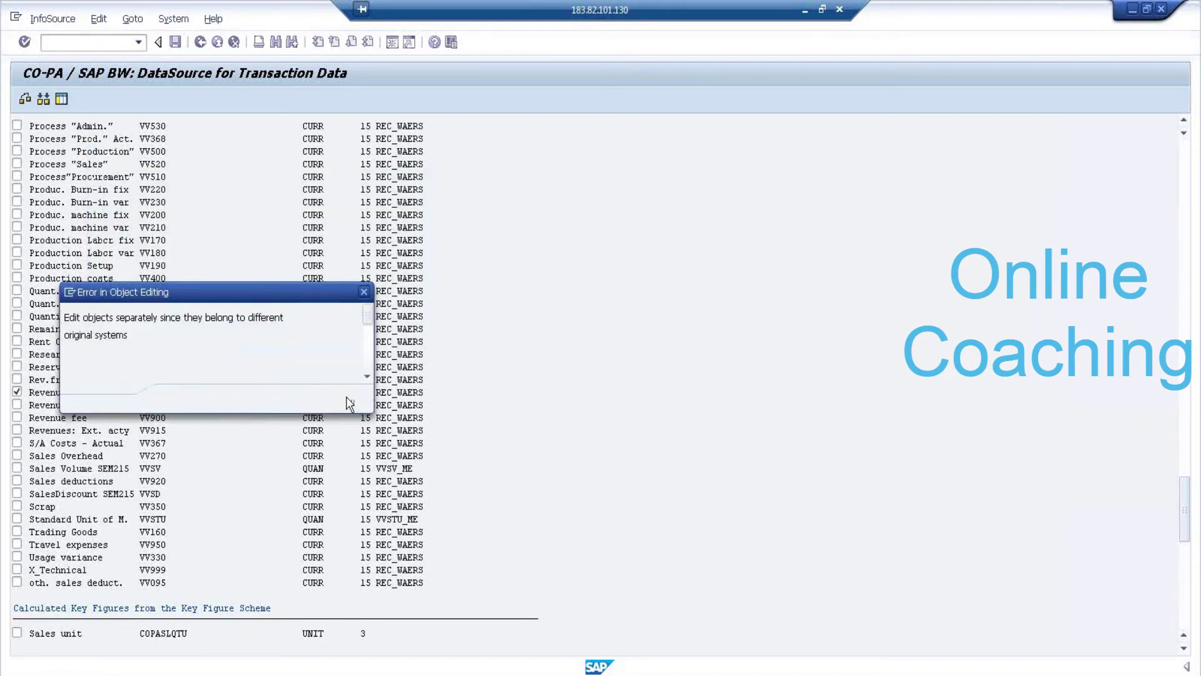
{"action": "left_click", "coordinate": [344, 398]}
Save the directory entries of the DataSource and its extract structure table, recording both in workbench request EH6K900084.
{"action": "left_click", "coordinate": [239, 367]}
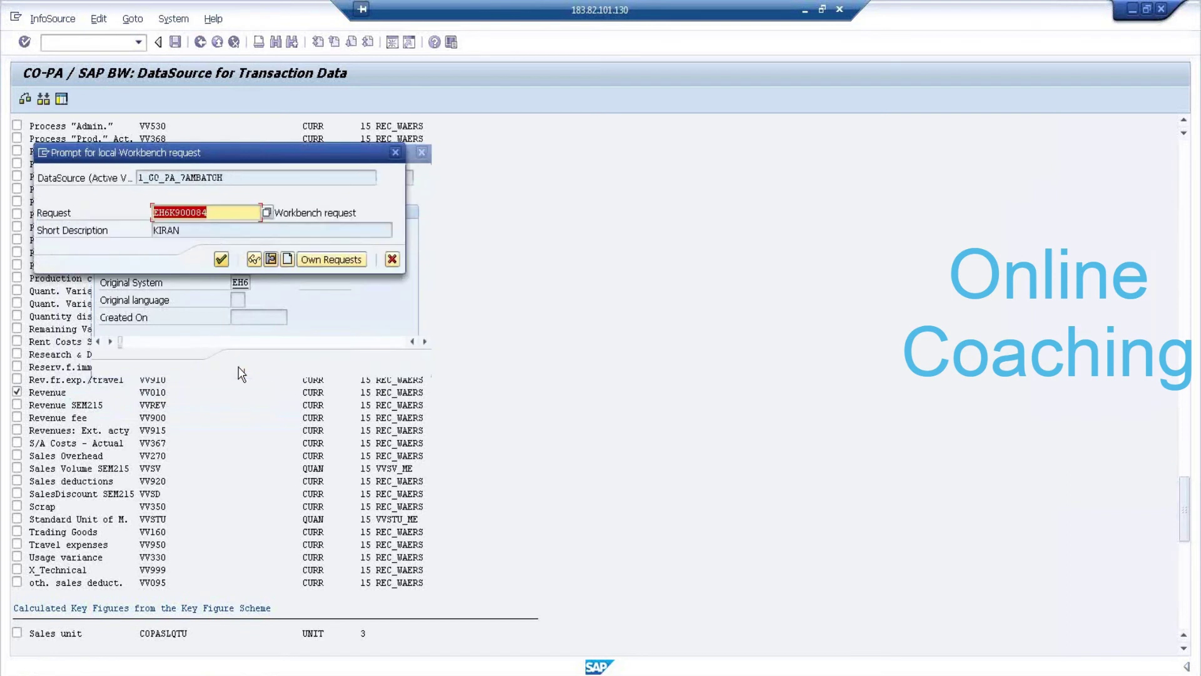
{"action": "left_click", "coordinate": [223, 258]}
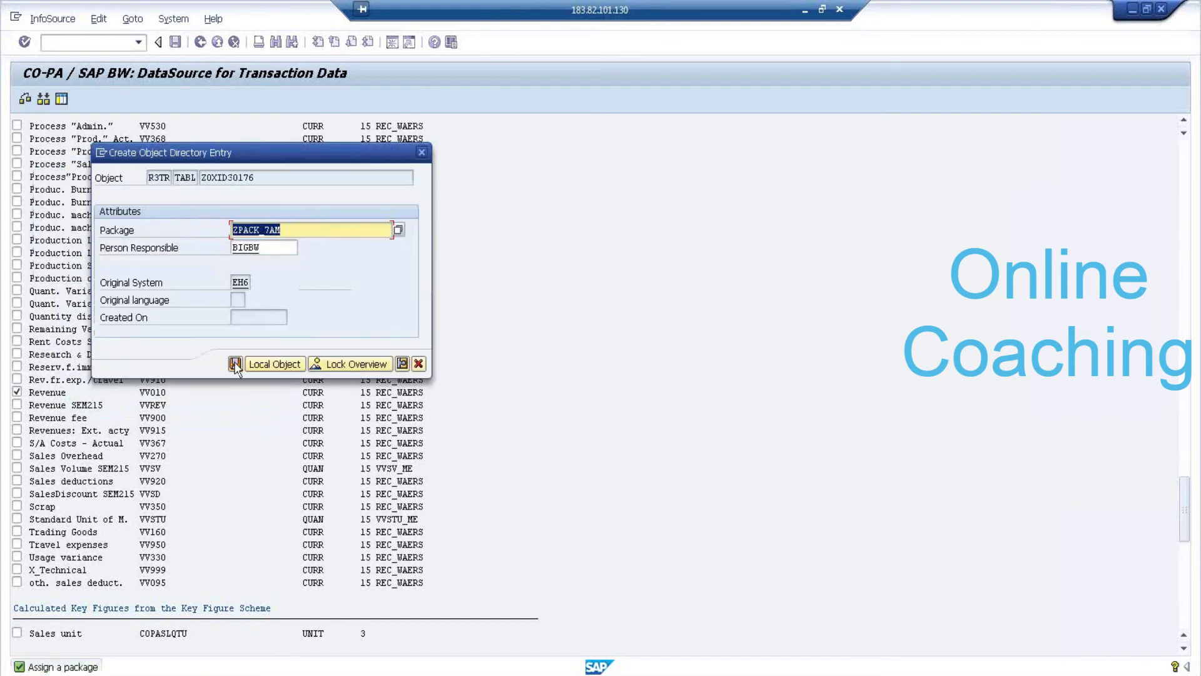
{"action": "left_click", "coordinate": [239, 368]}
{"action": "left_click", "coordinate": [222, 260]}
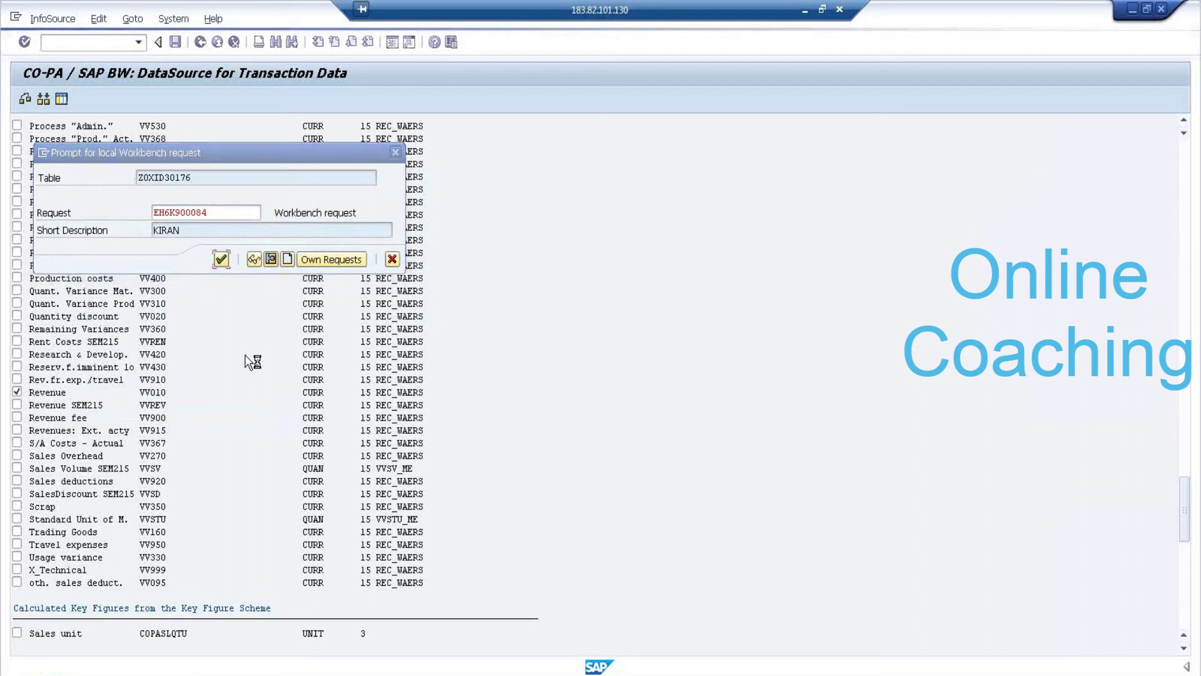
{"action": "left_click", "coordinate": [222, 244]}
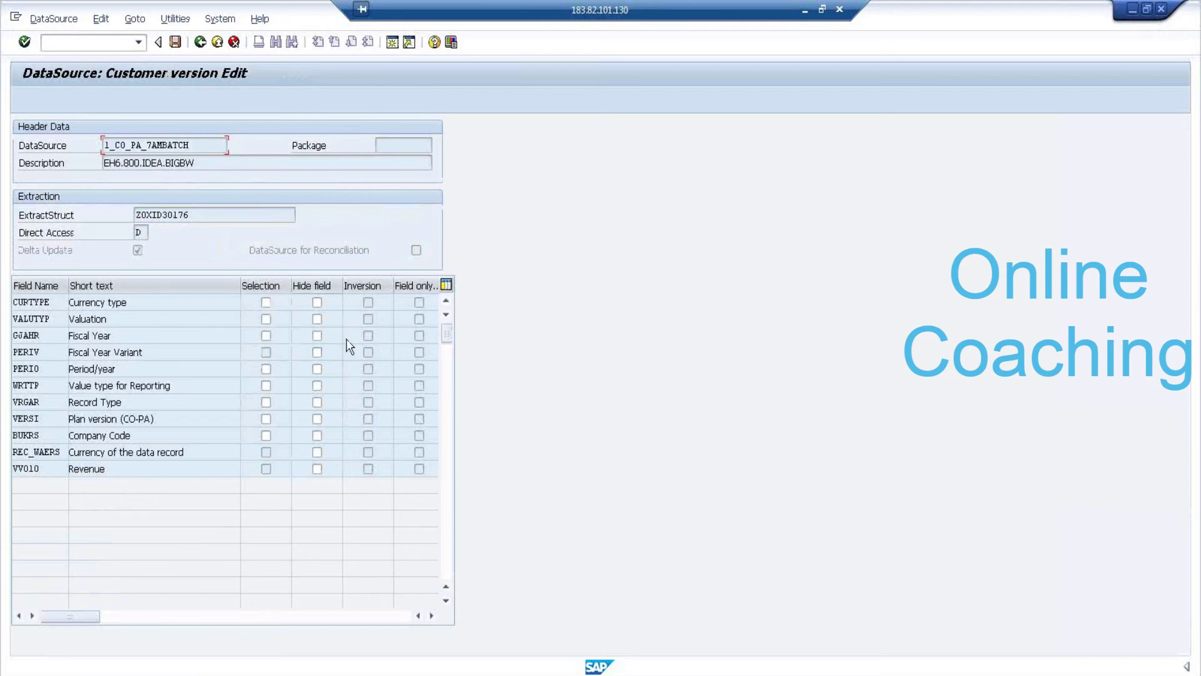
Enable Selection for CURTYPE, VALUTYP, GJAHR, PERIO, WRTTP, VRGAR, VERSI and BUKRS, save the DataSource and acknowledge its creation.
{"action": "double_click", "coordinate": [105, 469]}
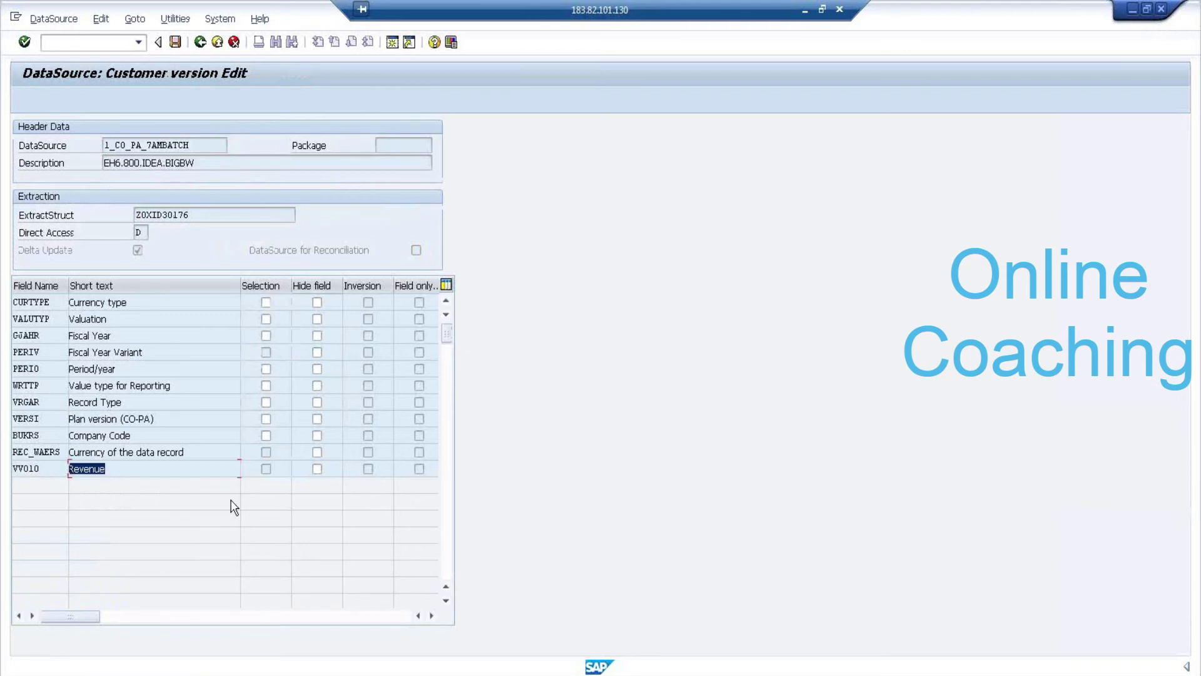
{"action": "left_click", "coordinate": [267, 303]}
{"action": "left_click", "coordinate": [265, 403]}
{"action": "left_click", "coordinate": [266, 419]}
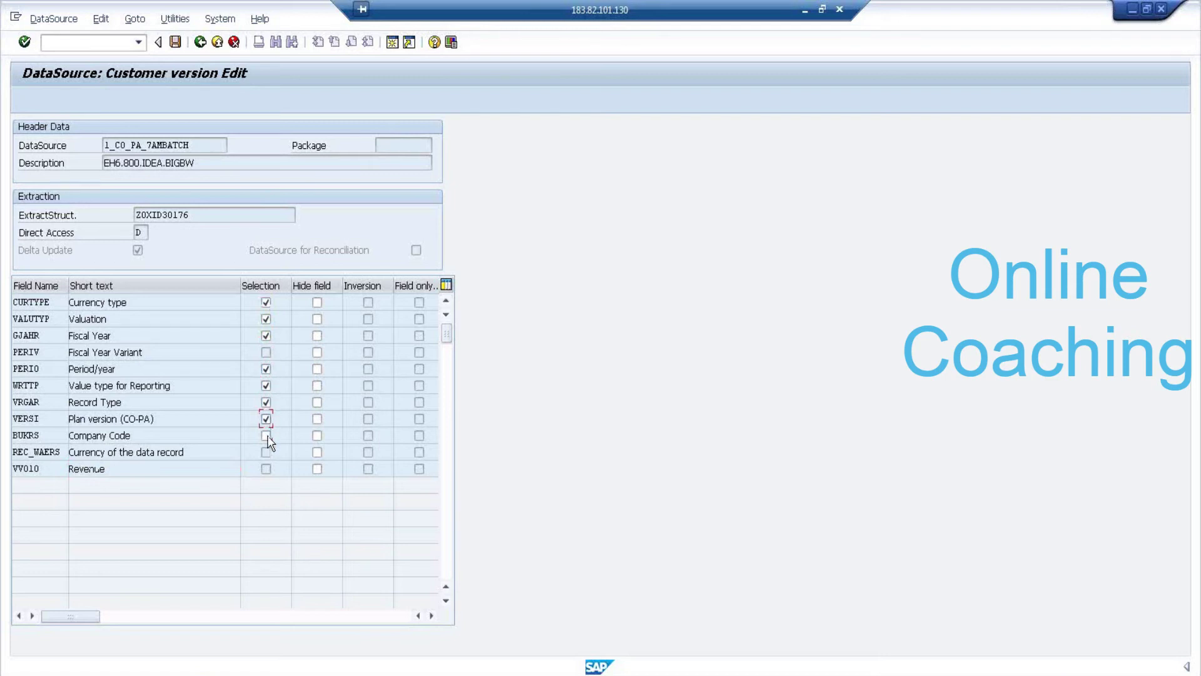
{"action": "left_click", "coordinate": [268, 469]}
{"action": "left_click", "coordinate": [177, 45]}
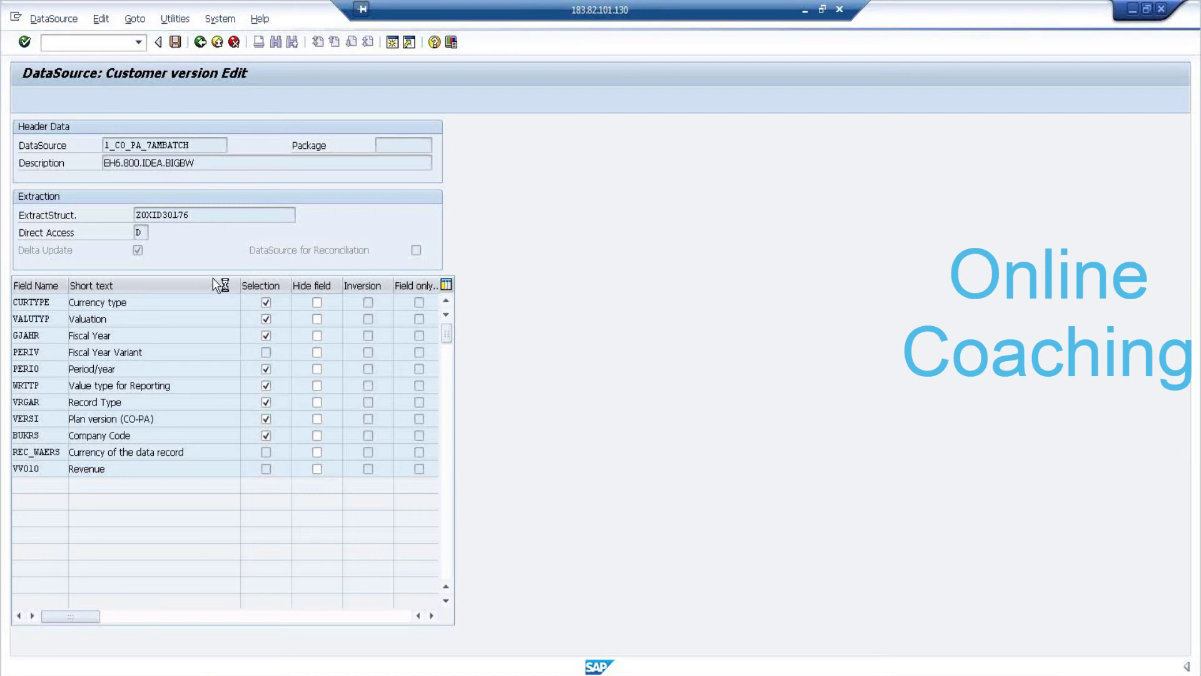
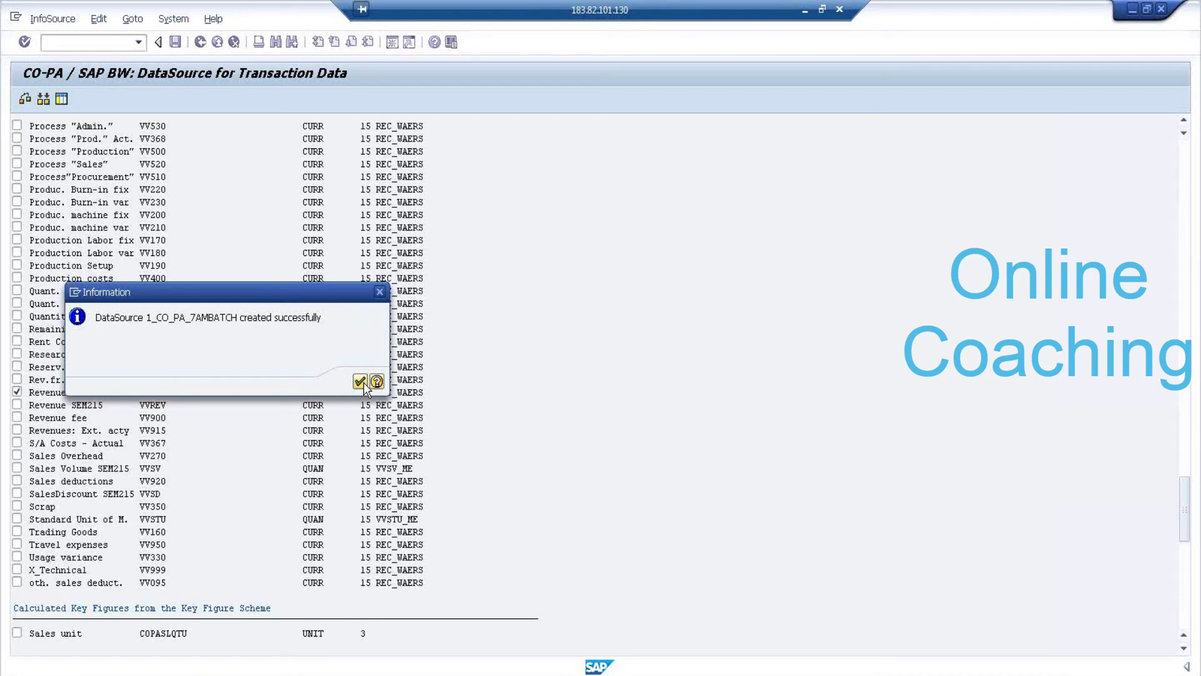
{"action": "left_click", "coordinate": [359, 381]}
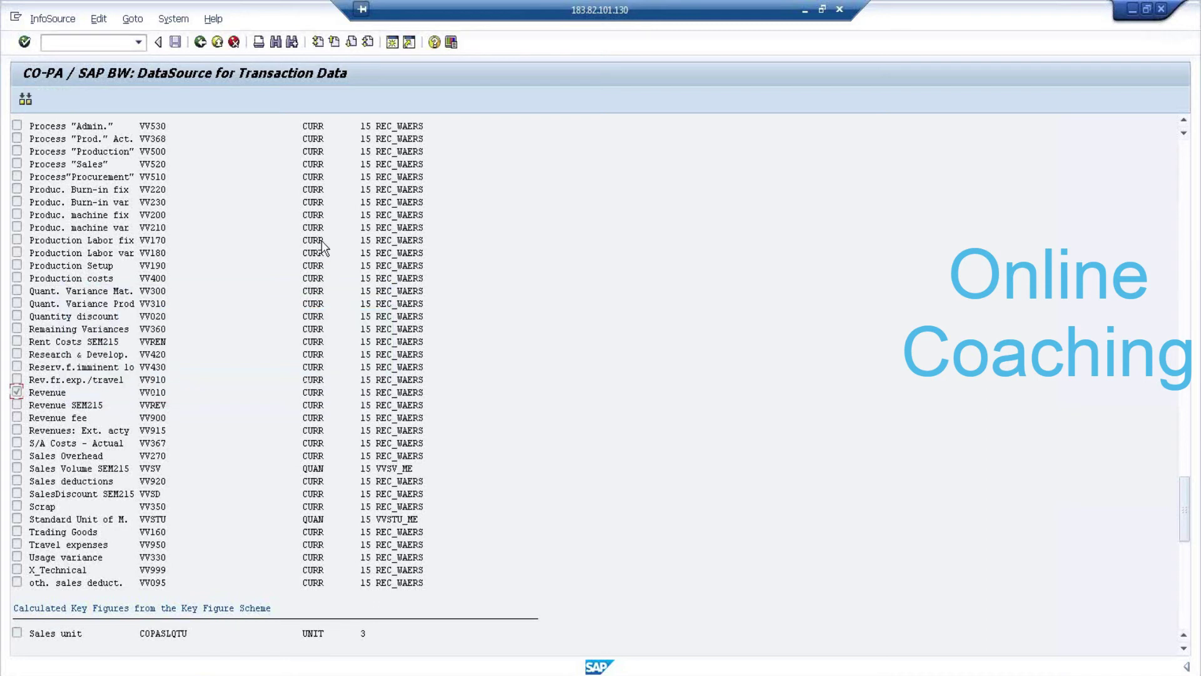
Leave the DataSource field overview and open transaction RSA6.
{"action": "left_click", "coordinate": [200, 42]}
{"action": "left_click", "coordinate": [122, 42]}
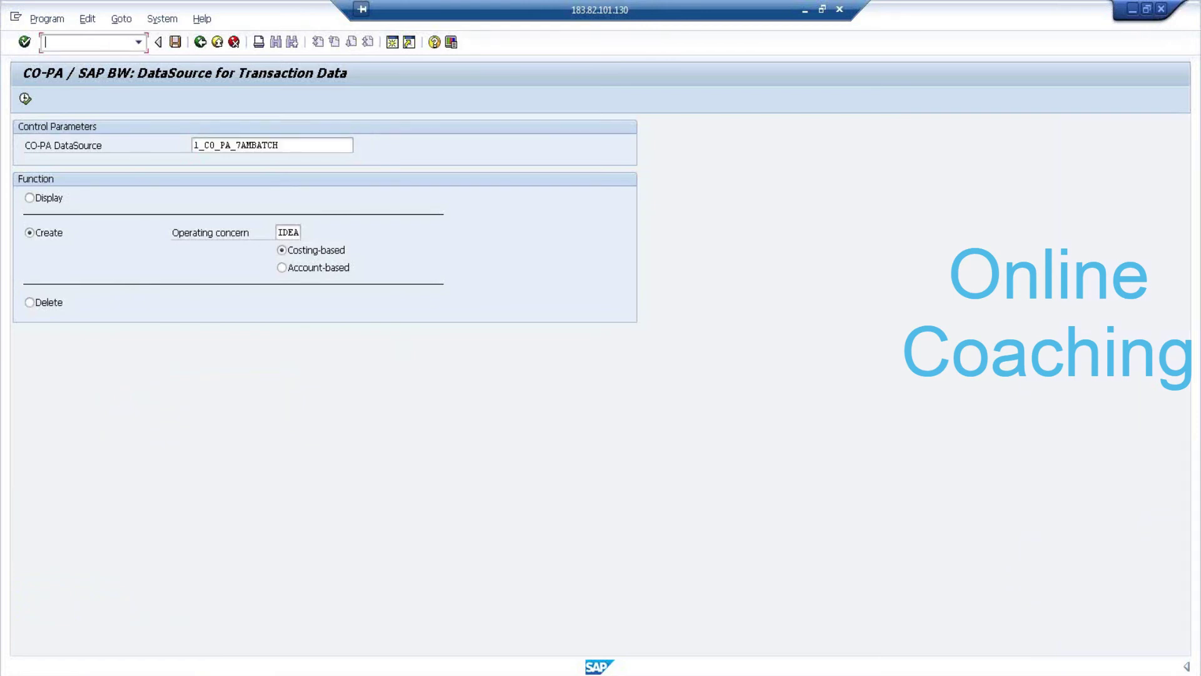
{"action": "type", "text": "/NRSA6"}
{"action": "key", "text": "Return"}
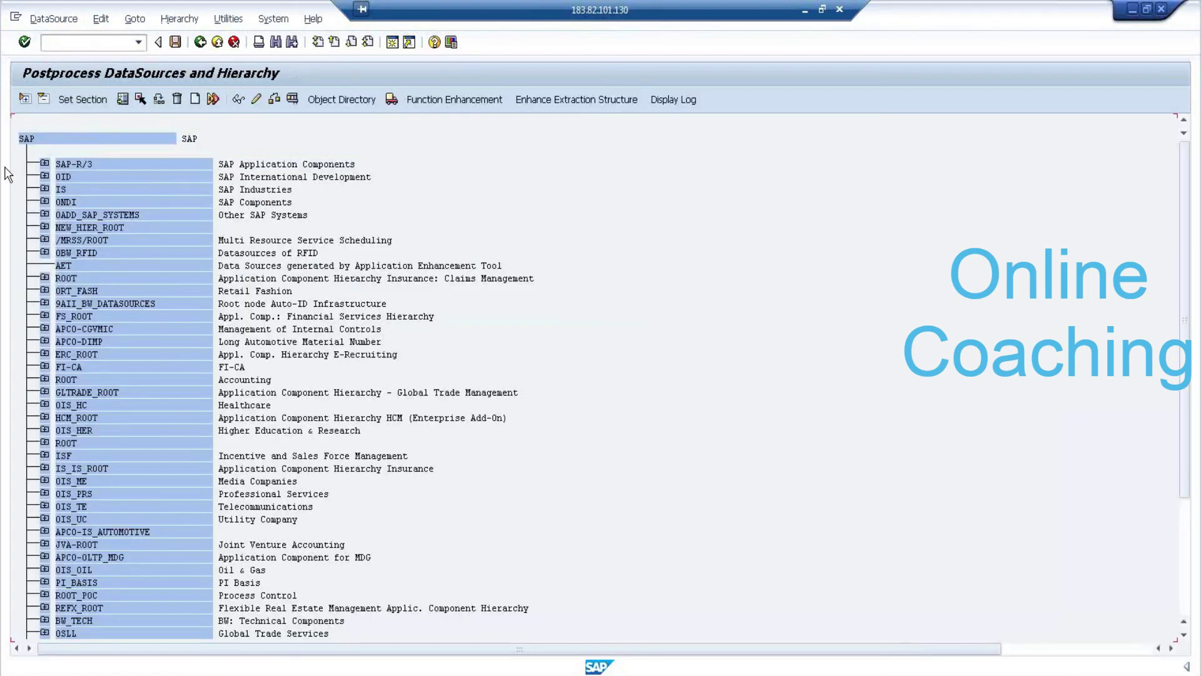
Expand SAP-R/3, CO and CO-PA in the hierarchy and locate DataSource 1_CO_PA_7AMBATCH.
{"action": "left_click", "coordinate": [45, 164]}
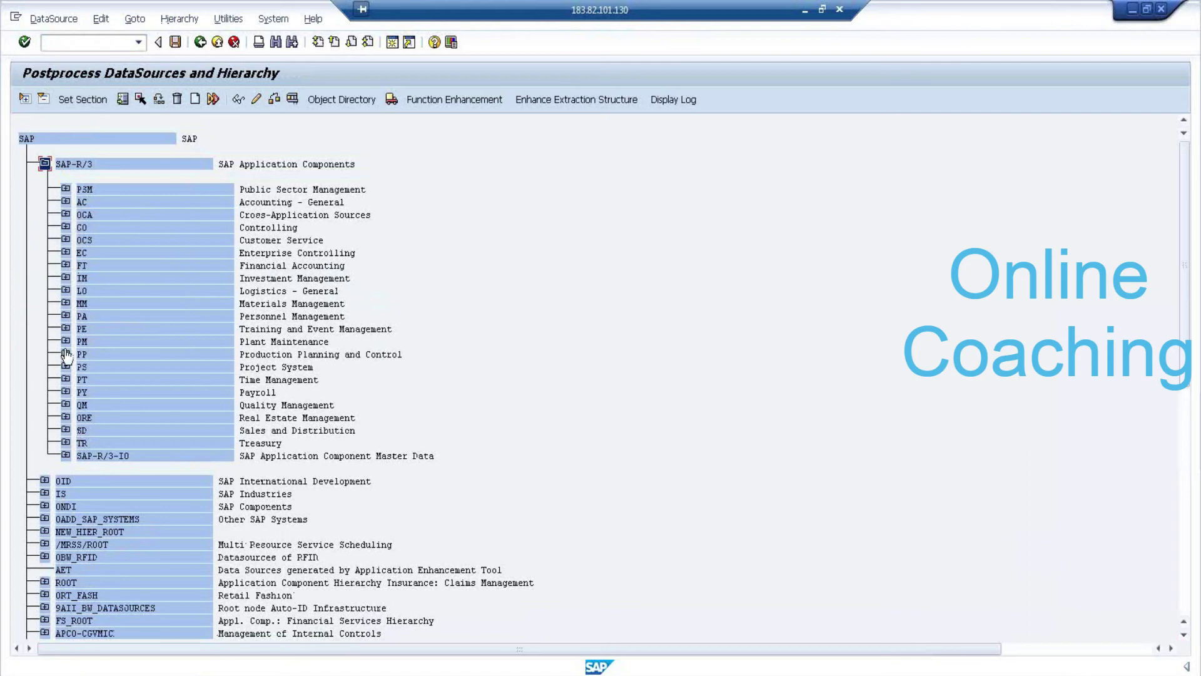
{"action": "left_click", "coordinate": [65, 227]}
{"action": "left_click", "coordinate": [87, 252]}
{"action": "left_click", "coordinate": [190, 531]}
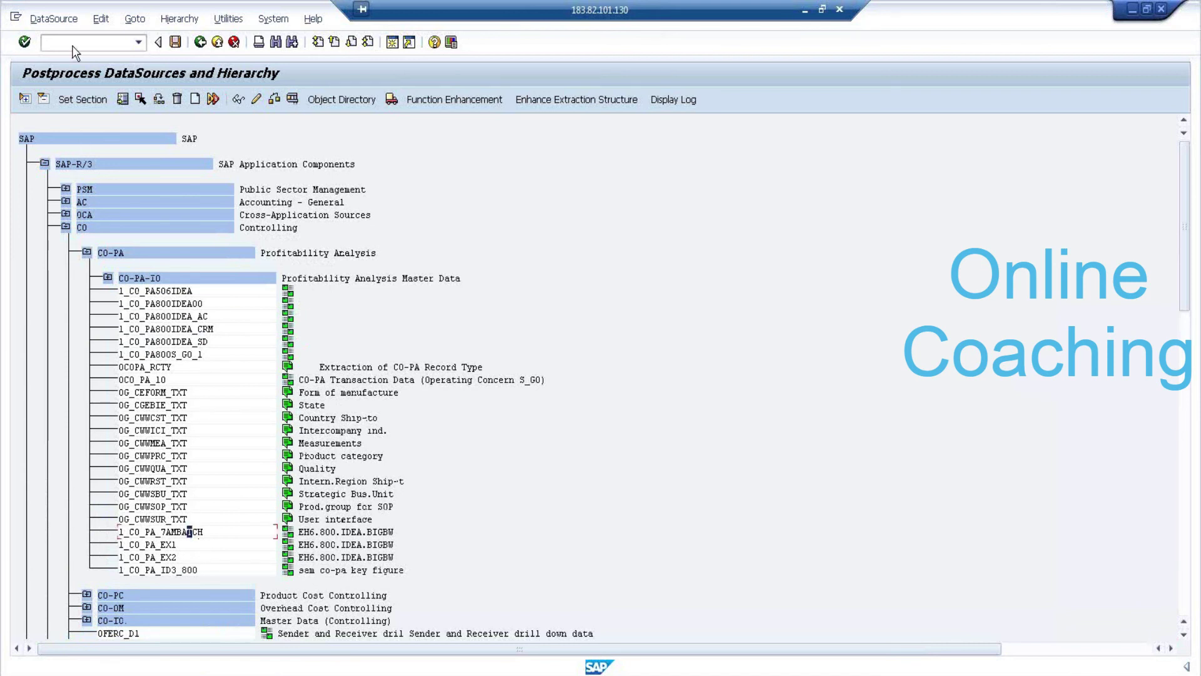
Display the details of DataSource 1_CO_PA_7AMBATCH and copy its technical name.
{"action": "left_click", "coordinate": [320, 99]}
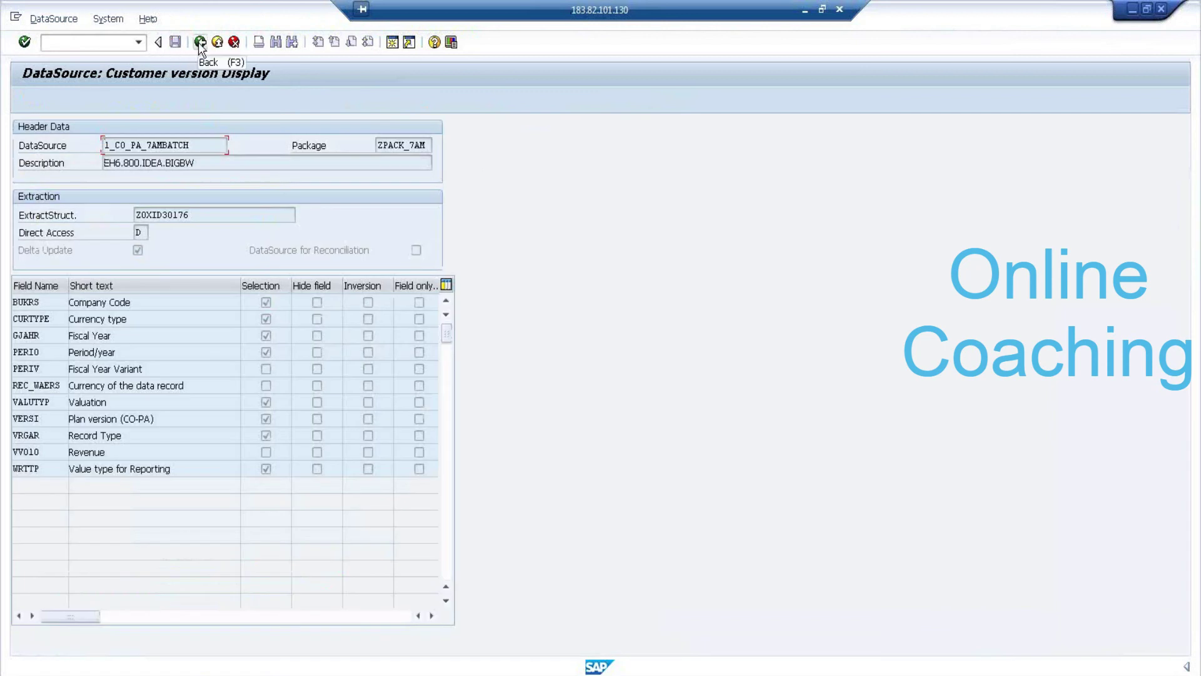
{"action": "left_click_drag", "start_coordinate": [191, 145], "coordinate": [70, 145]}
{"action": "key", "text": "ctrl+c"}
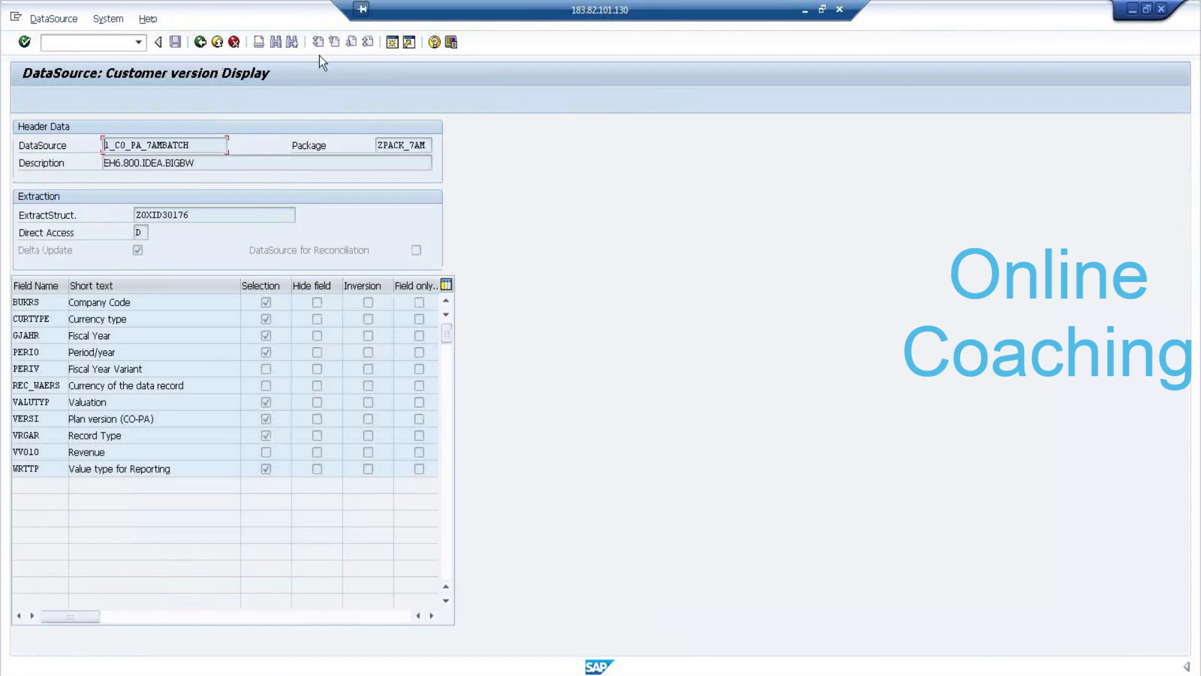
Open transaction RSA3, run the extraction check for DataSource 1_CO_PA_7AMBATCH and acknowledge the result.
{"action": "left_click", "coordinate": [222, 45]}
{"action": "left_click", "coordinate": [60, 44]}
{"action": "type", "text": "/NRSA3"}
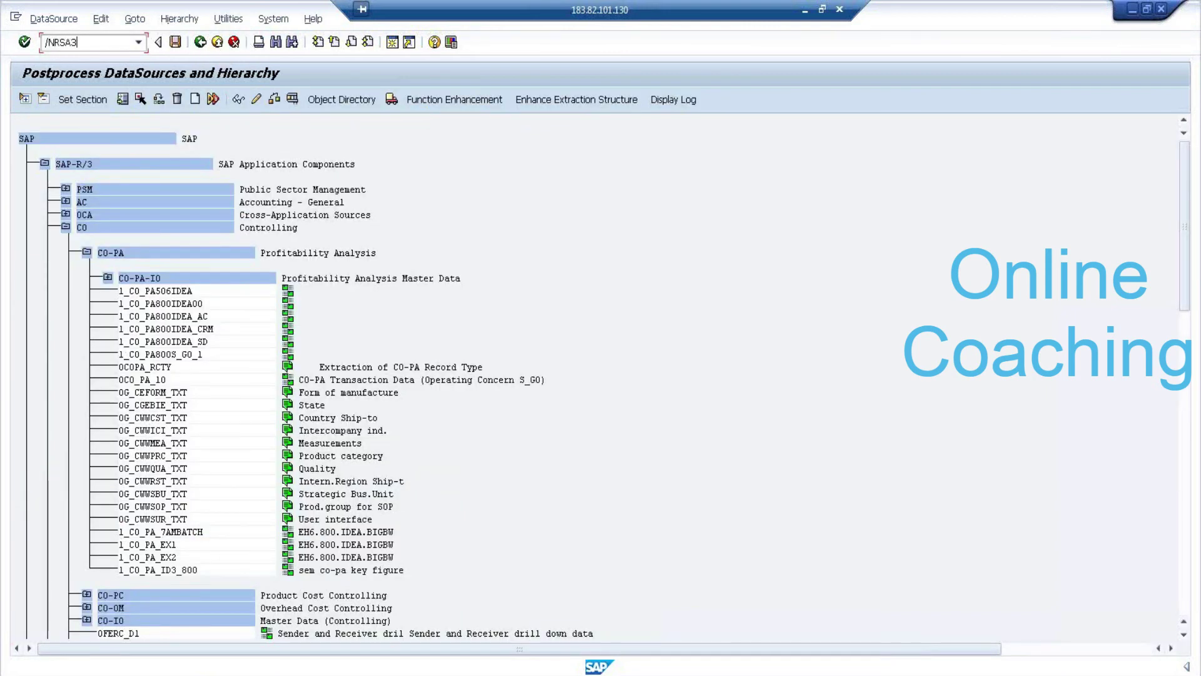
{"action": "key", "text": "Return"}
{"action": "key", "text": "ctrl+v"}
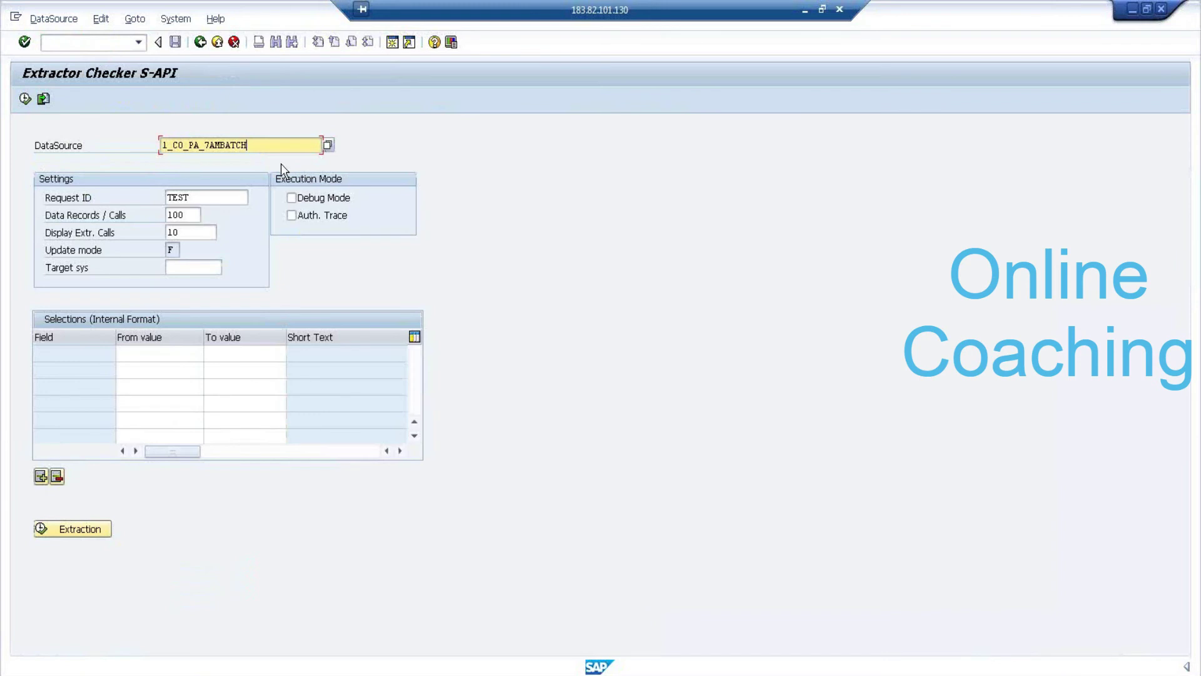
{"action": "left_click", "coordinate": [25, 99]}
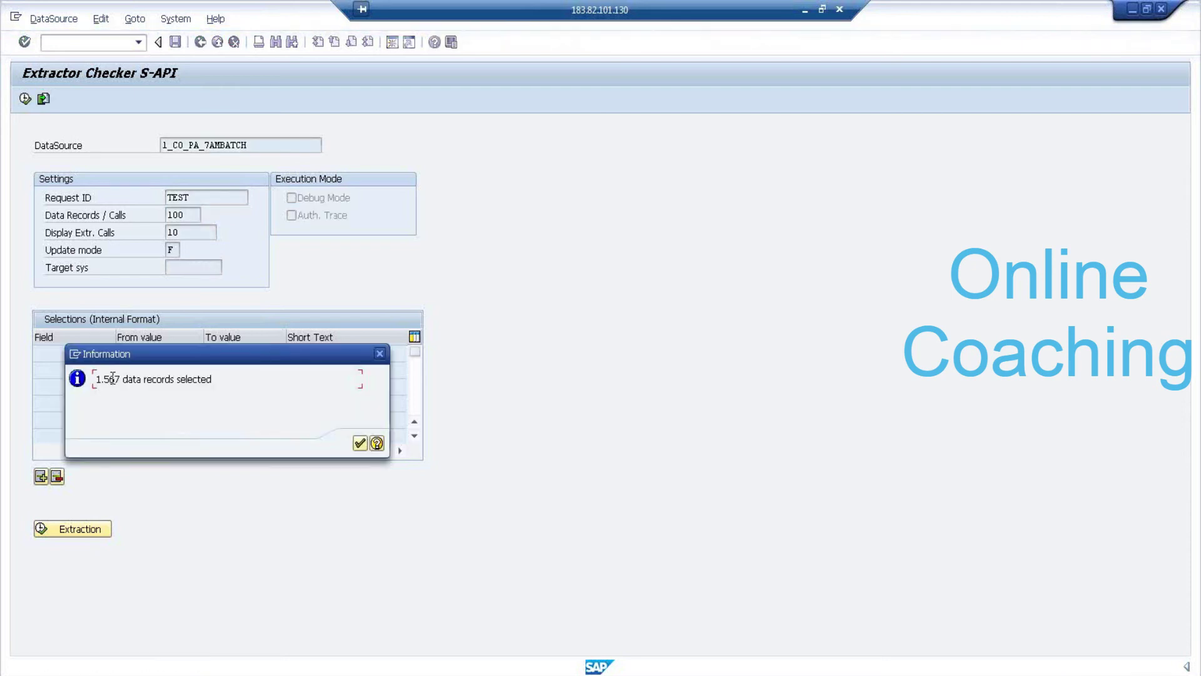
{"action": "left_click", "coordinate": [361, 443]}
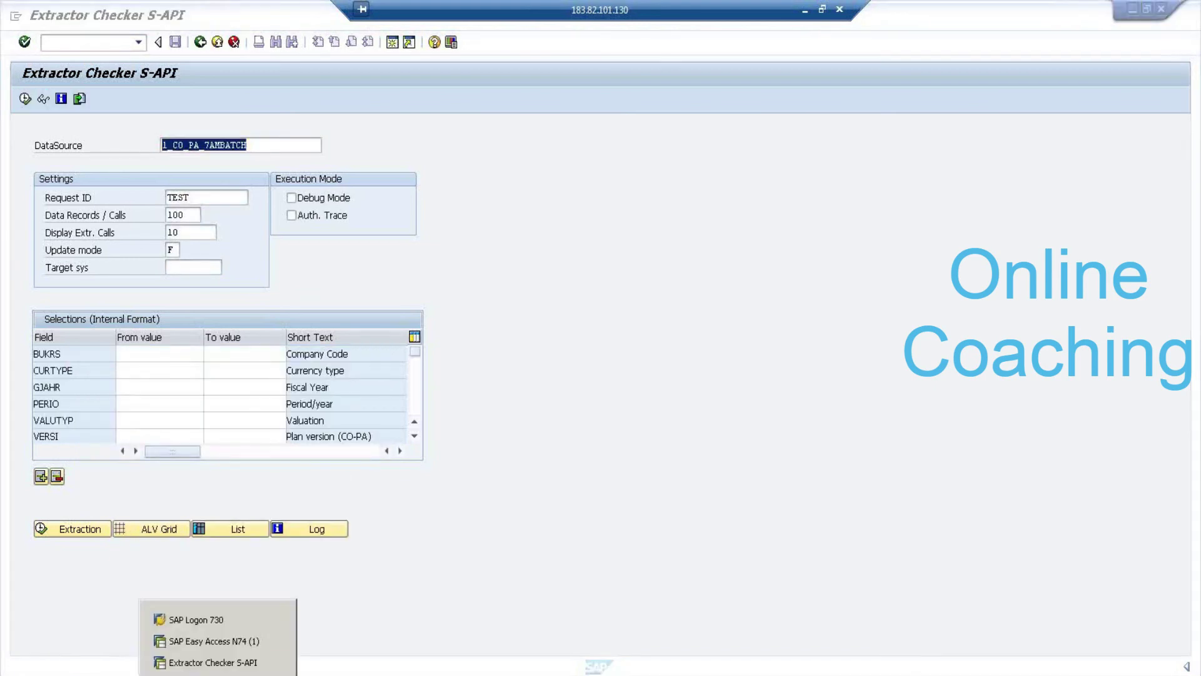
Switch to the BW session N74 and open transaction RSDS.
{"action": "left_click", "coordinate": [224, 642]}
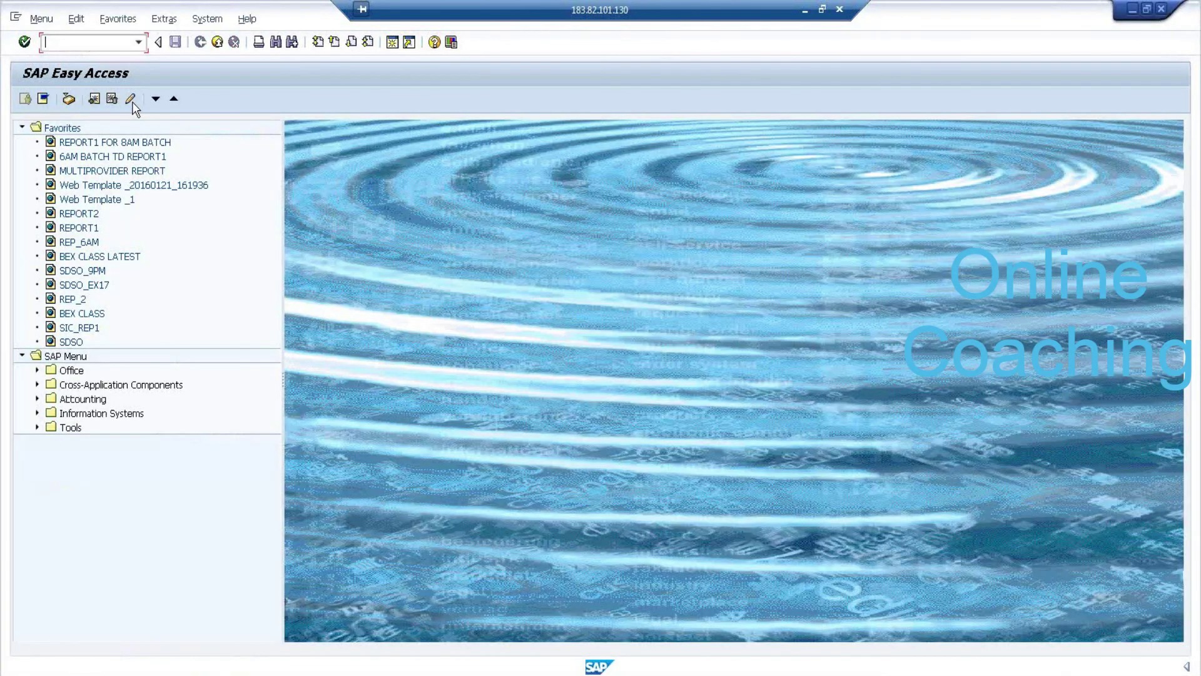
{"action": "type", "text": "RSDS"}
{"action": "key", "text": "Return"}
Replicate DataSource 1_CO_PA_7AMBATCH from source system T90CLNT090.
{"action": "key", "text": "ctrl+v"}
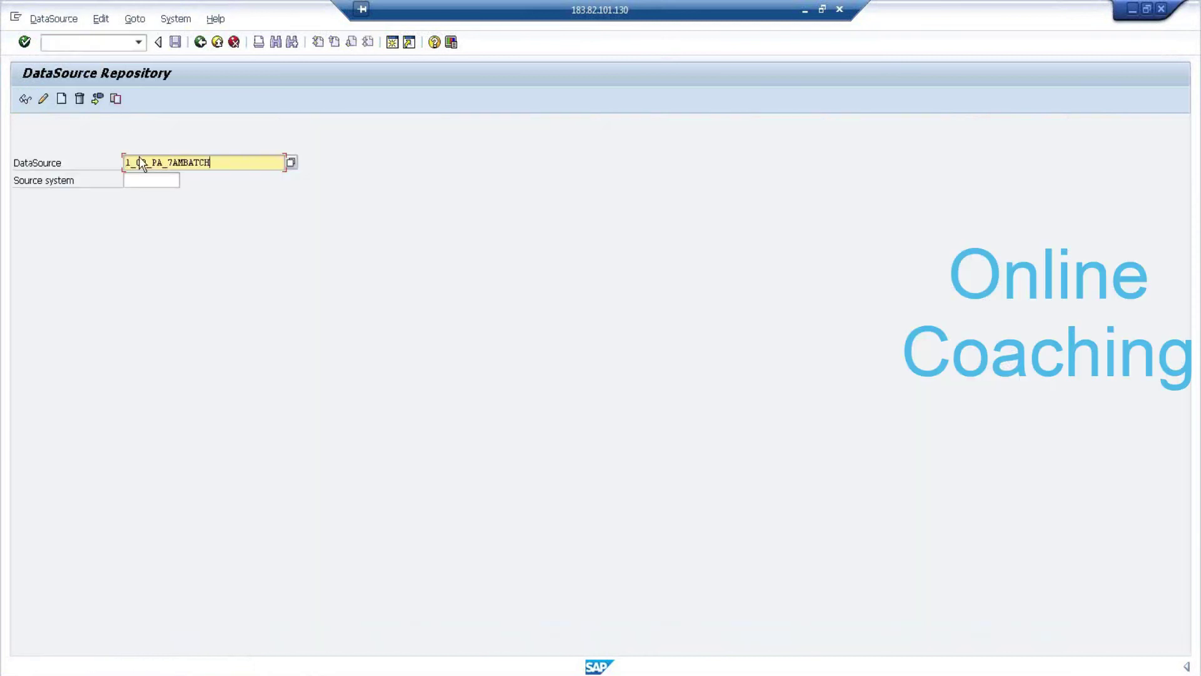
{"action": "left_click", "coordinate": [150, 177]}
{"action": "left_click", "coordinate": [154, 192]}
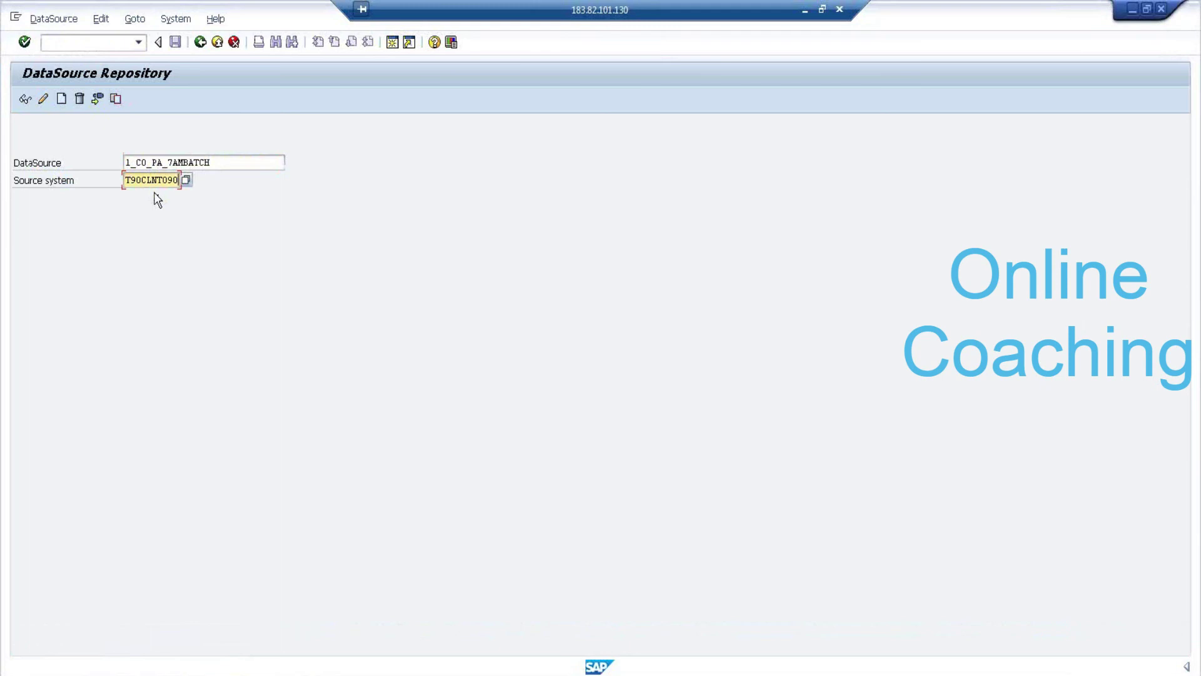
{"action": "left_click", "coordinate": [52, 24]}
{"action": "left_click", "coordinate": [104, 127]}
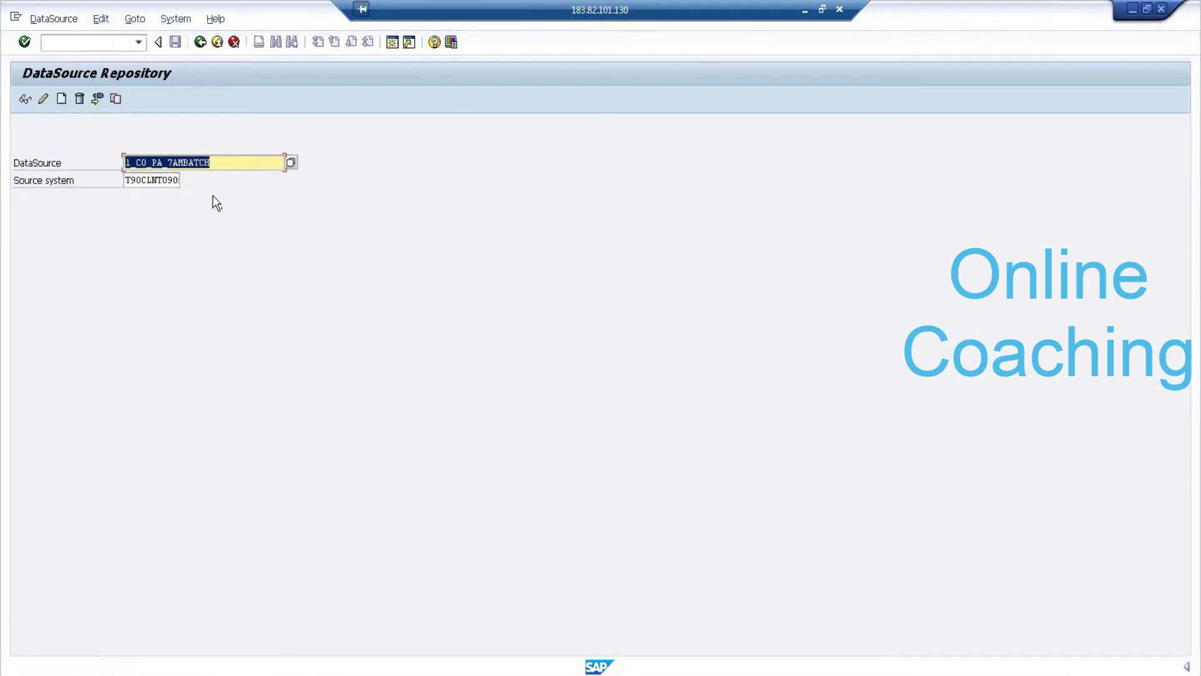
{"action": "left_click", "coordinate": [85, 44]}
{"action": "type", "text": "RSA1"}
{"action": "key", "text": "Return"}
Open transaction RSA13 and display the DataSource tree of the BW source system RFC CONNECTION (T90CLNT090).
{"action": "left_click", "coordinate": [86, 43]}
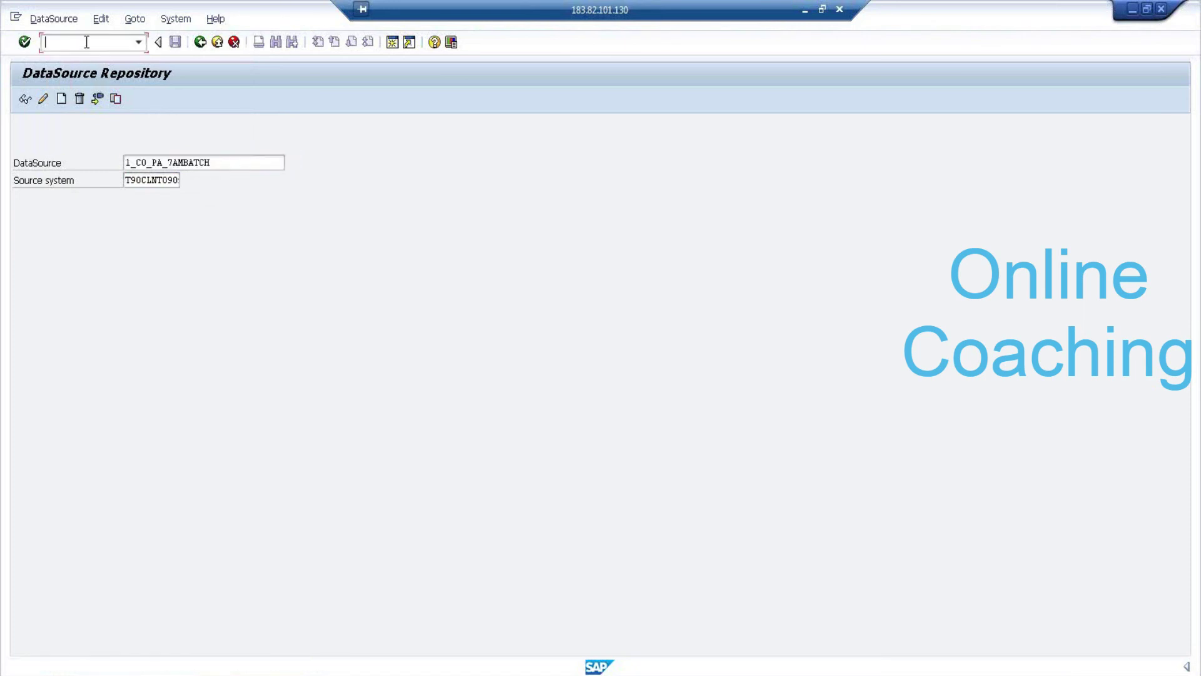
{"action": "type", "text": "/NRSA13"}
{"action": "key", "text": "Return"}
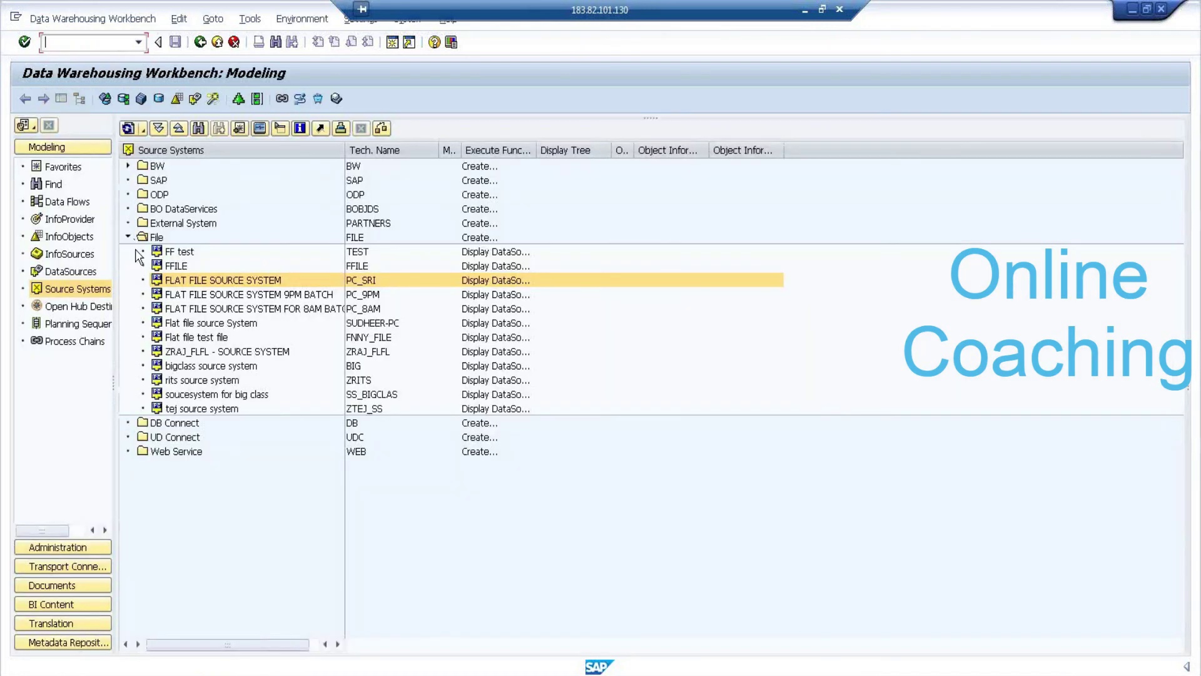
{"action": "left_click", "coordinate": [127, 238]}
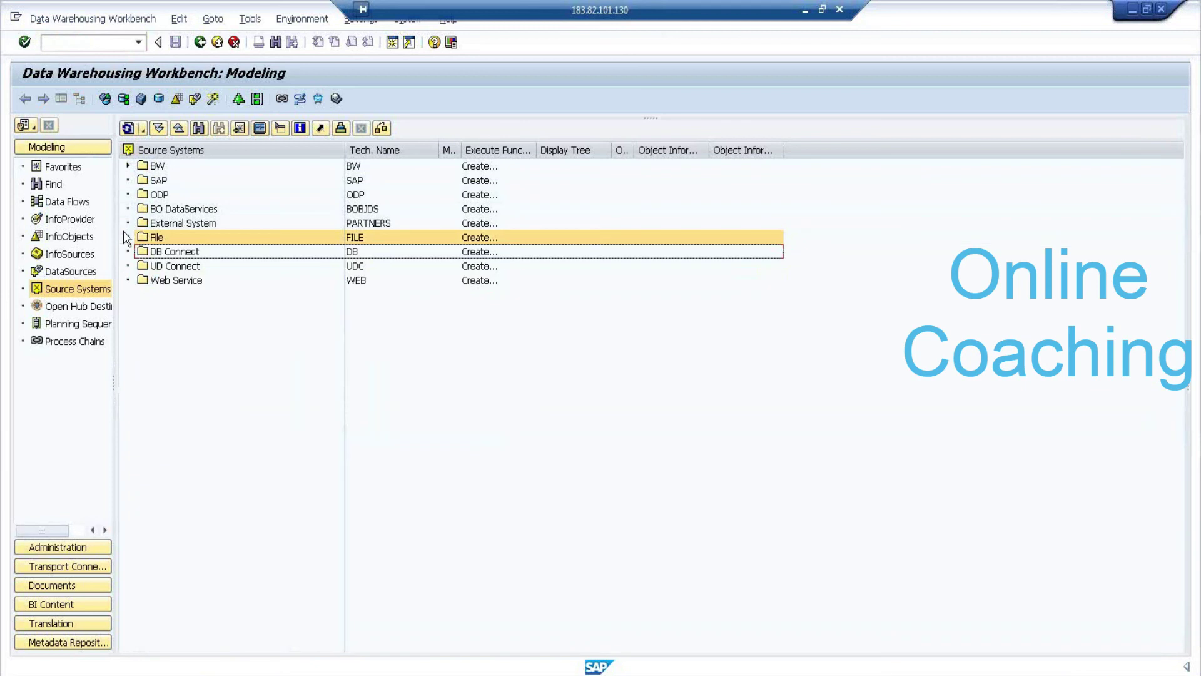
{"action": "left_click", "coordinate": [127, 166]}
{"action": "right_click", "coordinate": [201, 195]}
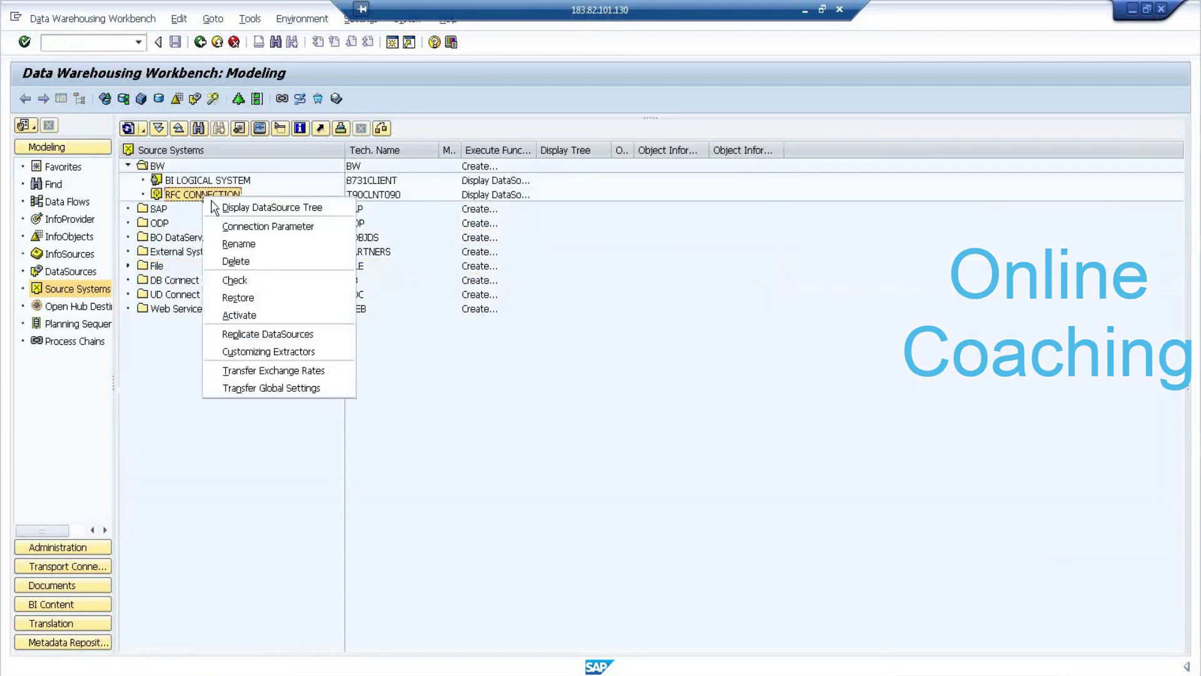
{"action": "left_click", "coordinate": [268, 295]}
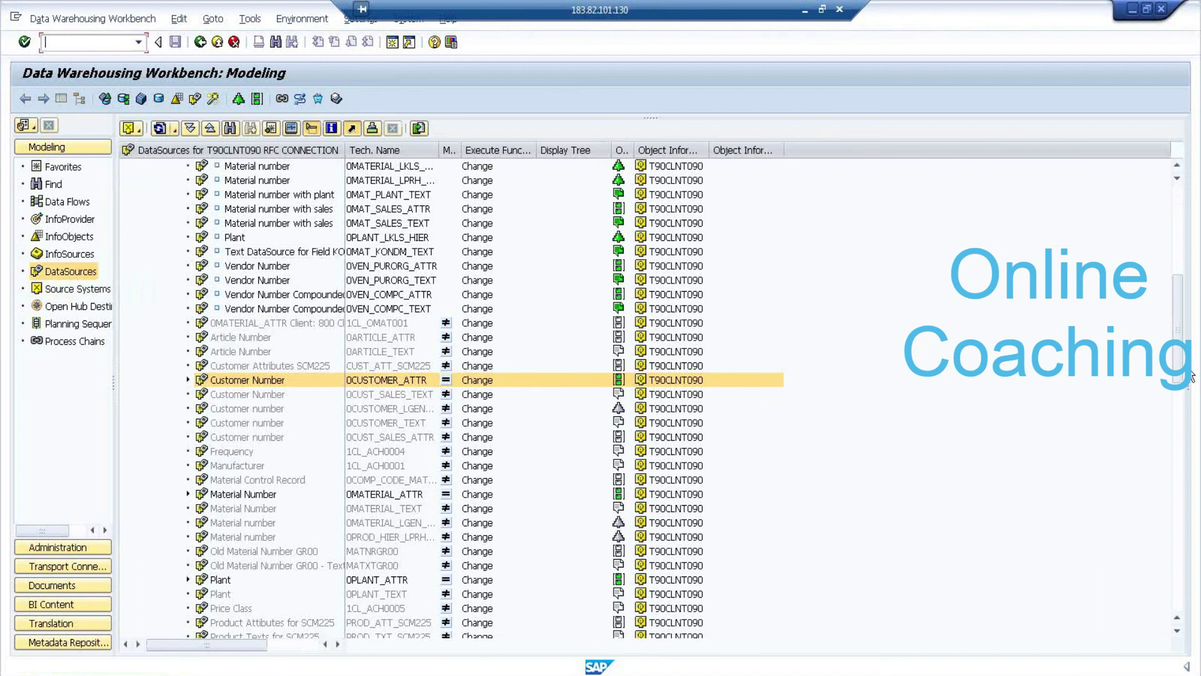
Collapse Logistics - General, expand Controlling and Profitability Analysis, and locate DataSource 1_CO_PA_7AMBATCH.
{"action": "left_click_drag", "start_coordinate": [1181, 363], "coordinate": [1167, 191]}
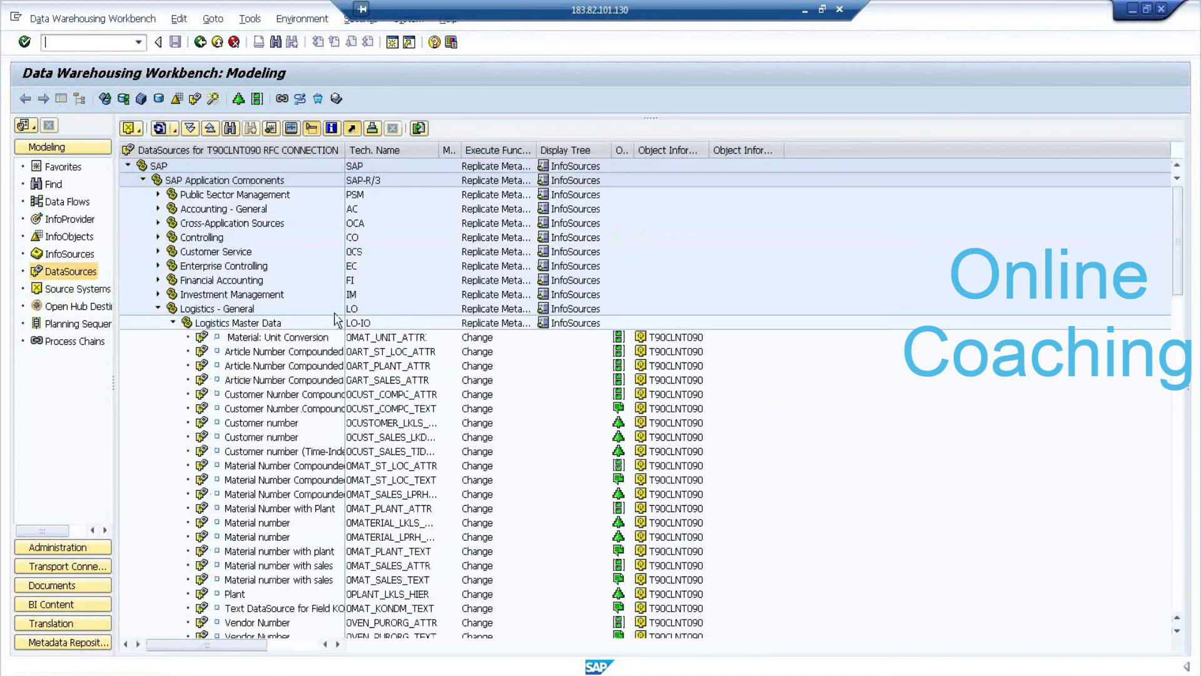
{"action": "left_click", "coordinate": [158, 309]}
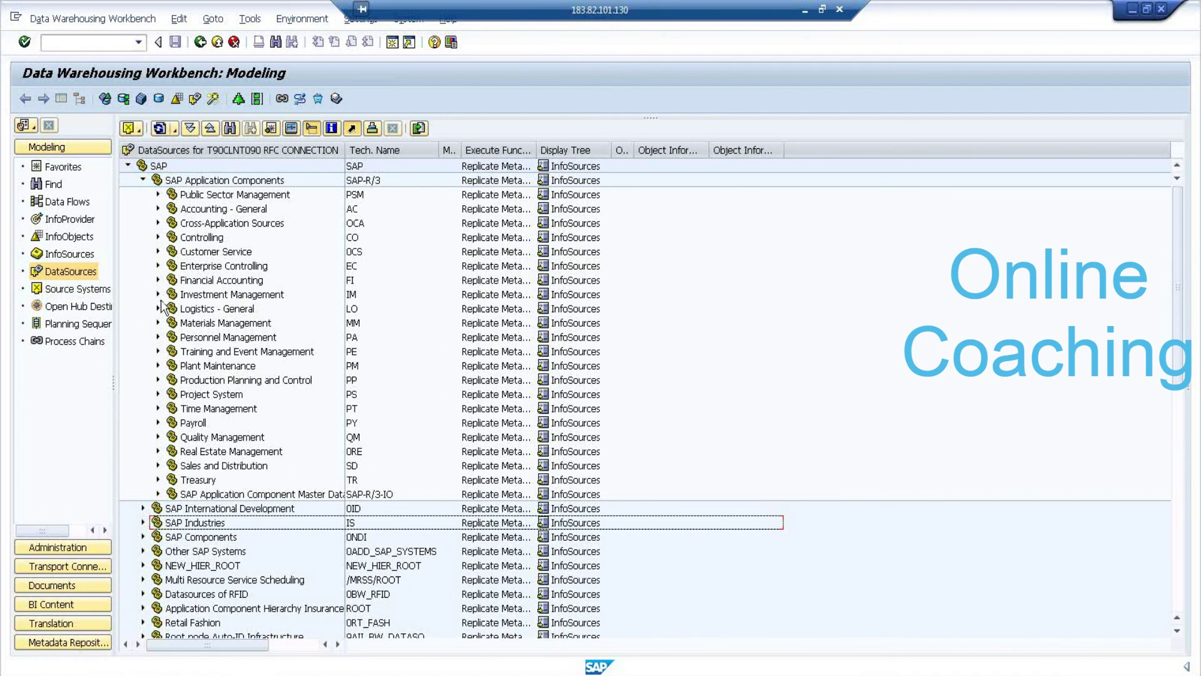
{"action": "left_click", "coordinate": [158, 237]}
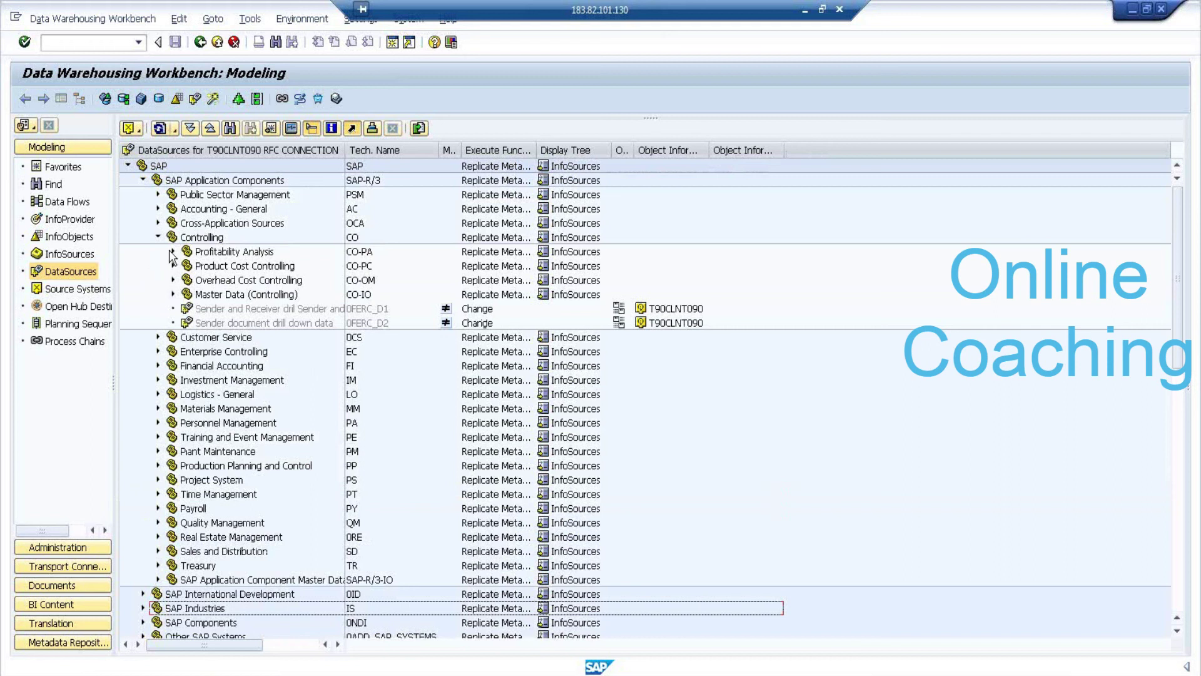
{"action": "left_click", "coordinate": [173, 251]}
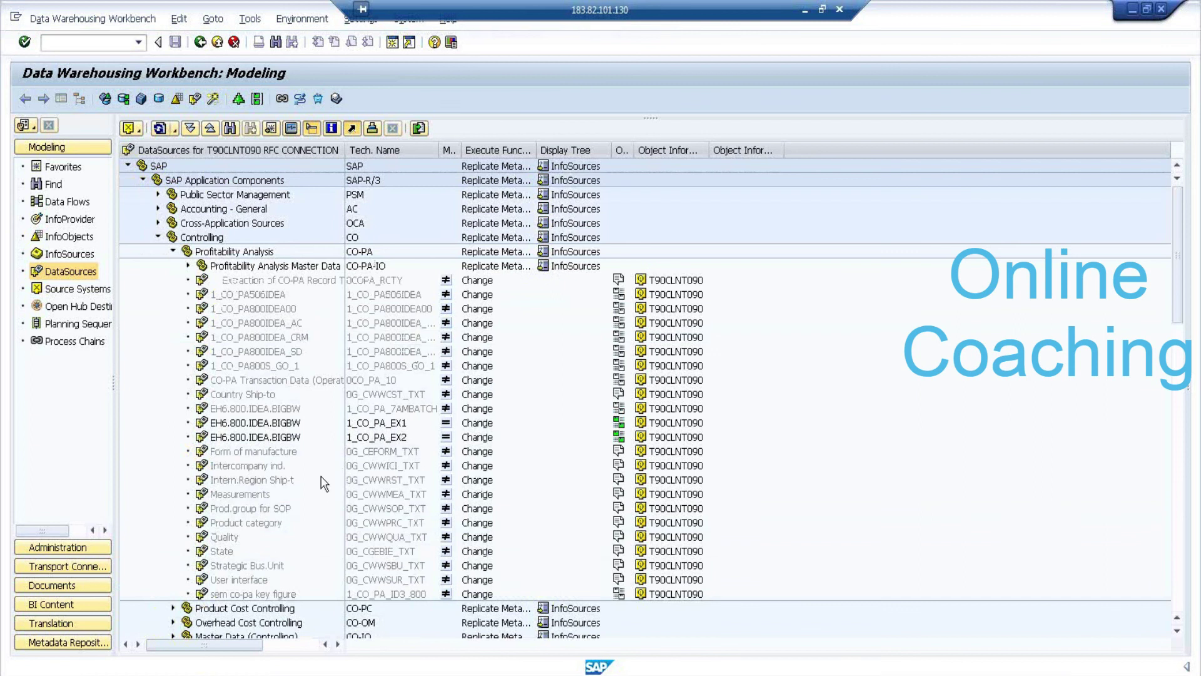
{"action": "left_click", "coordinate": [393, 410]}
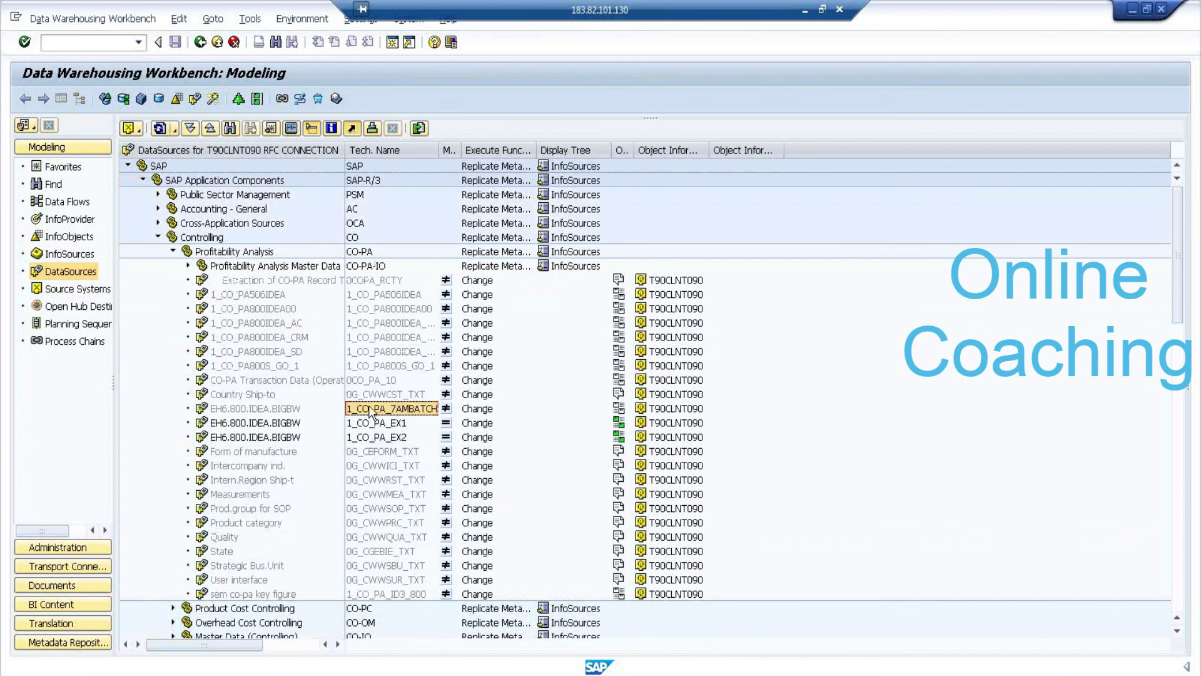
Open DataSource 1_CO_PA_7AMBATCH for changing, activate it and review its fields down to VV010.
{"action": "left_click", "coordinate": [269, 409]}
{"action": "double_click", "coordinate": [269, 408]}
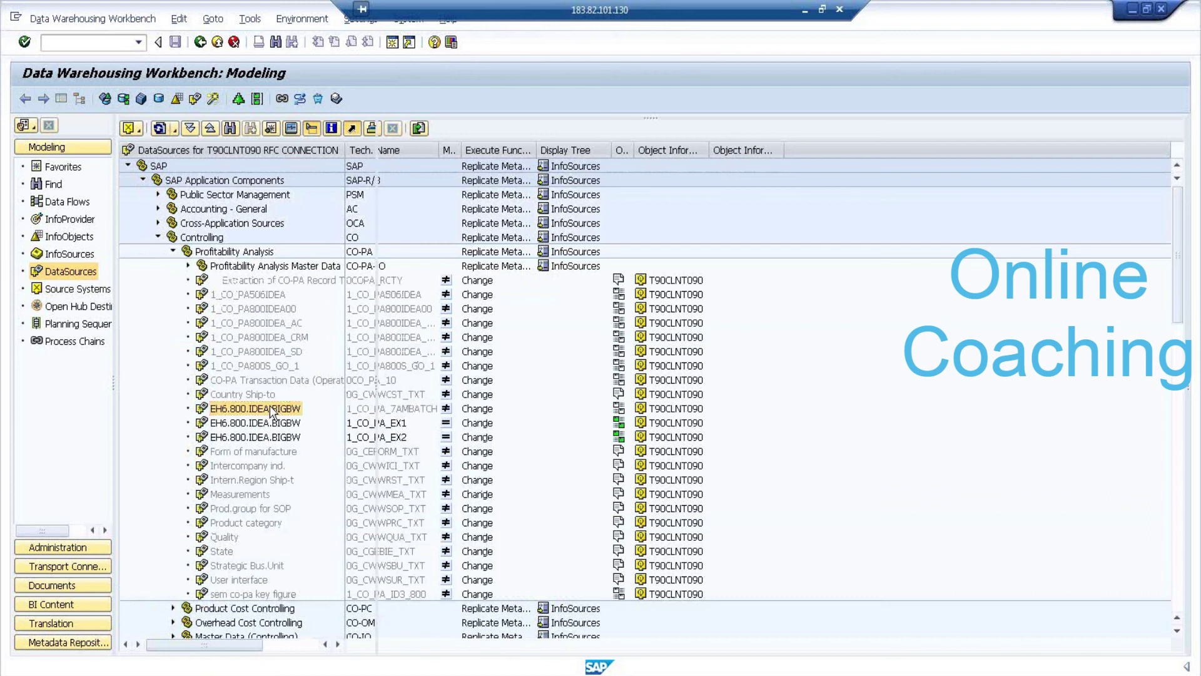
{"action": "left_click", "coordinate": [98, 100]}
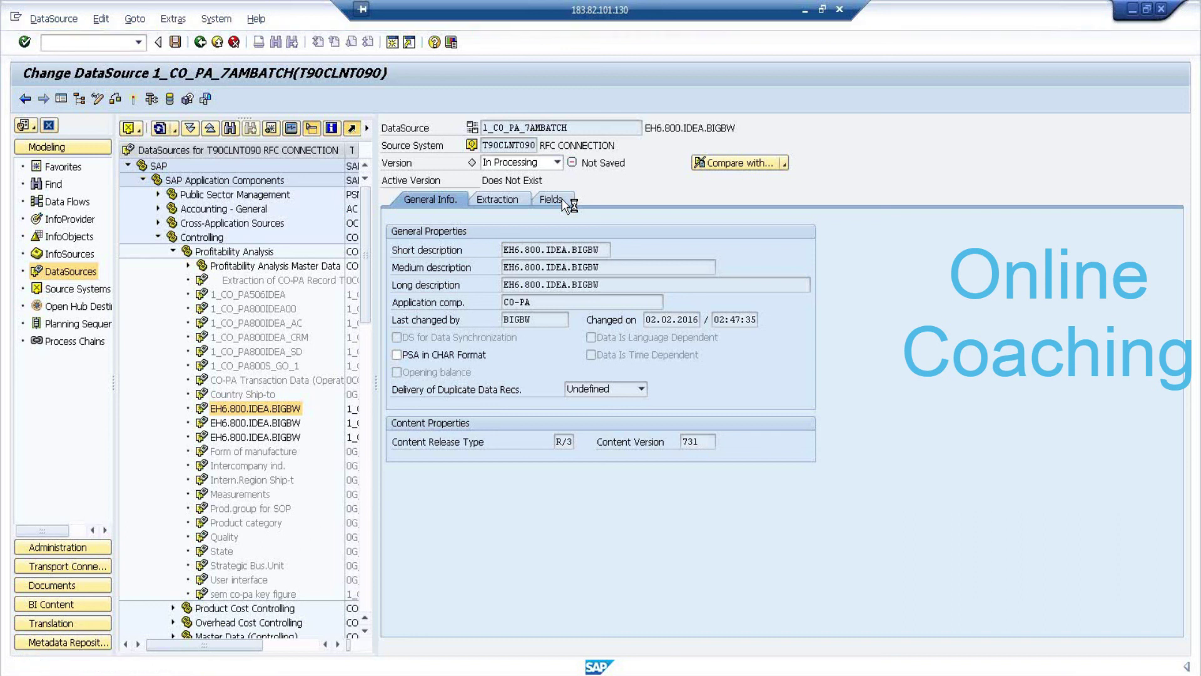
{"action": "left_click", "coordinate": [561, 194]}
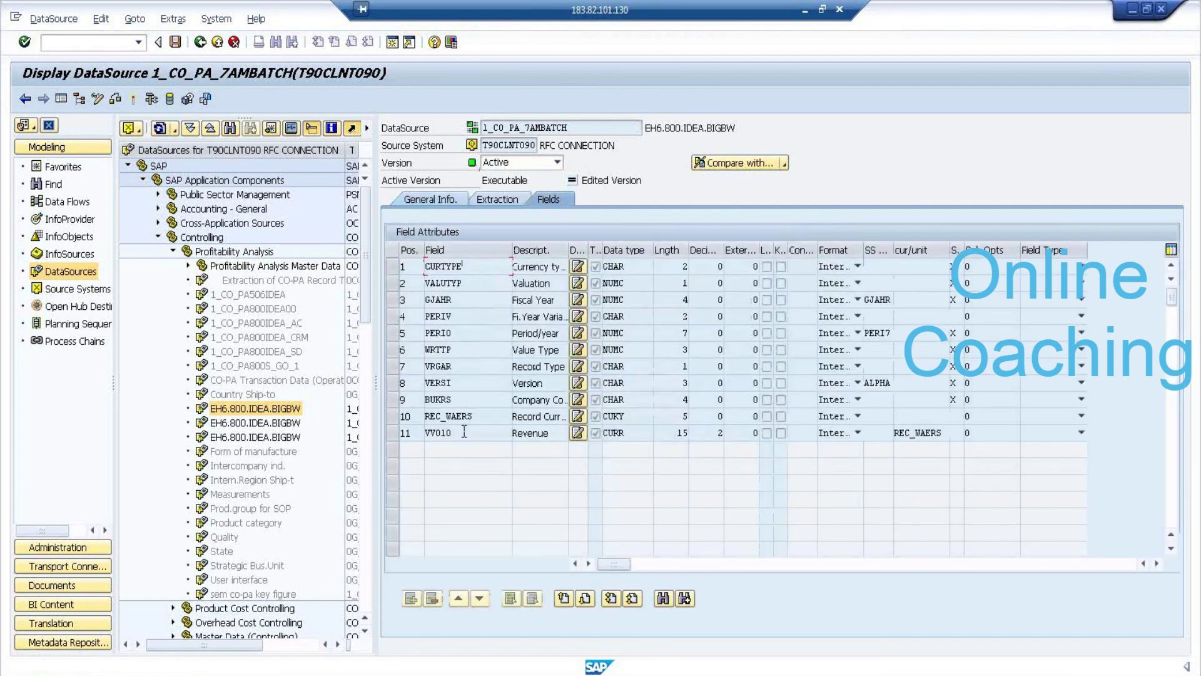
{"action": "left_click_drag", "start_coordinate": [455, 433], "coordinate": [425, 431]}
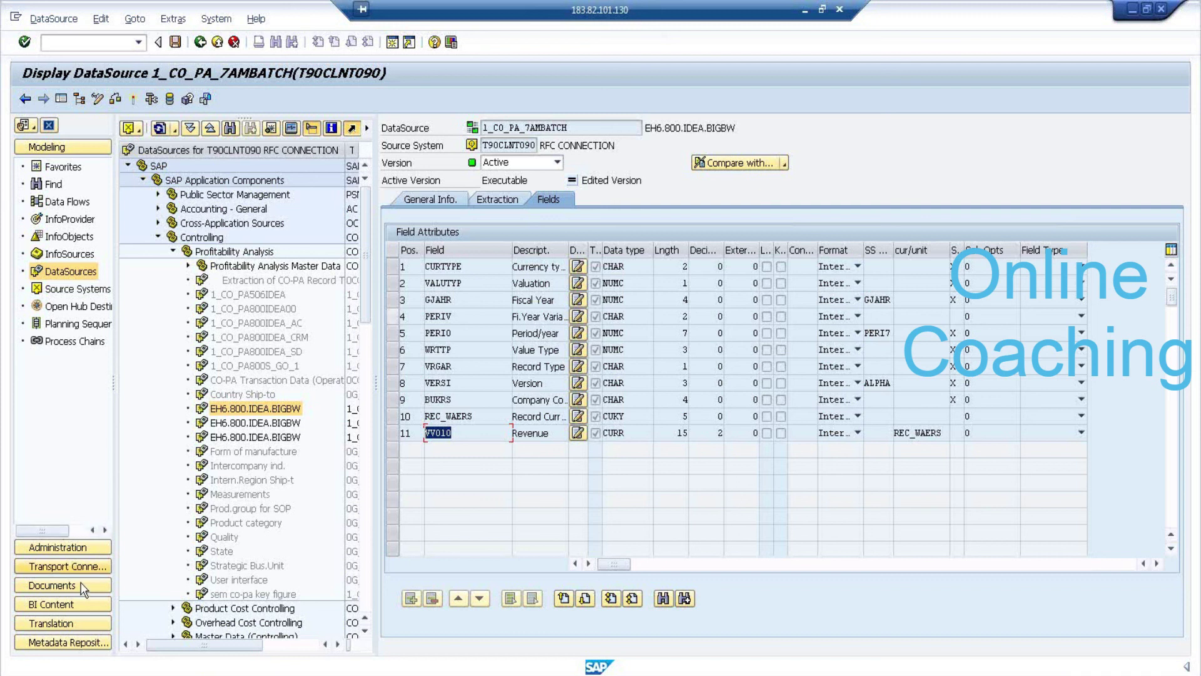
Open the BI Content area of the Data Warehousing Workbench.
{"action": "left_click", "coordinate": [63, 604]}
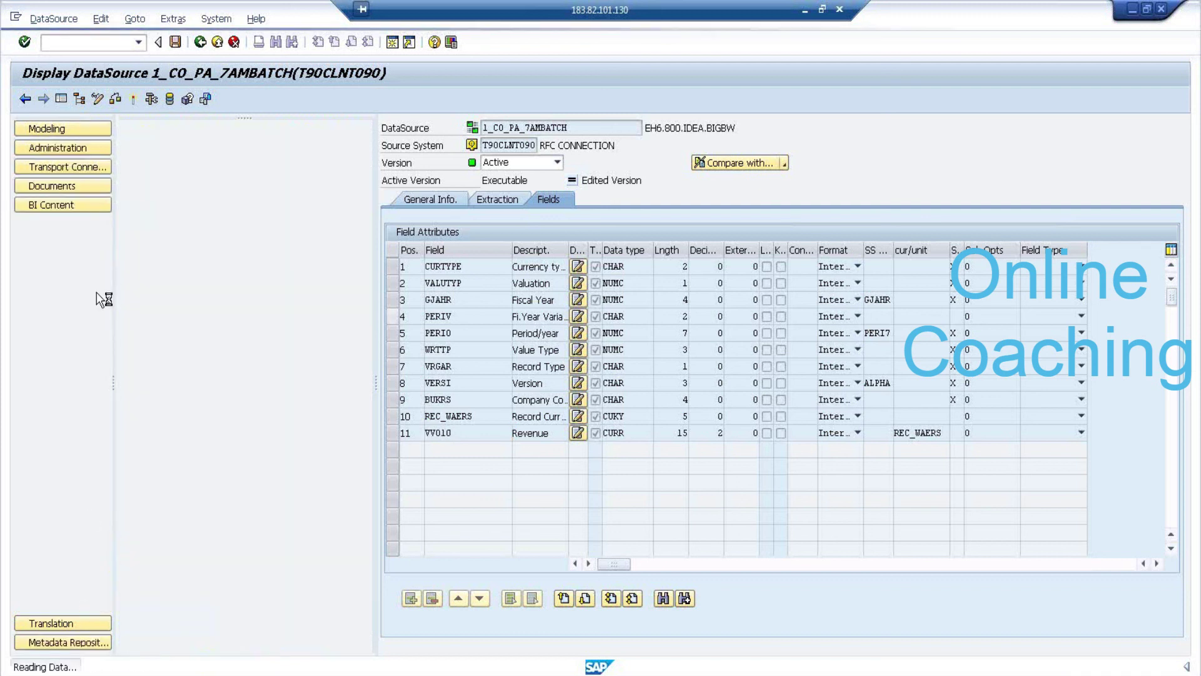